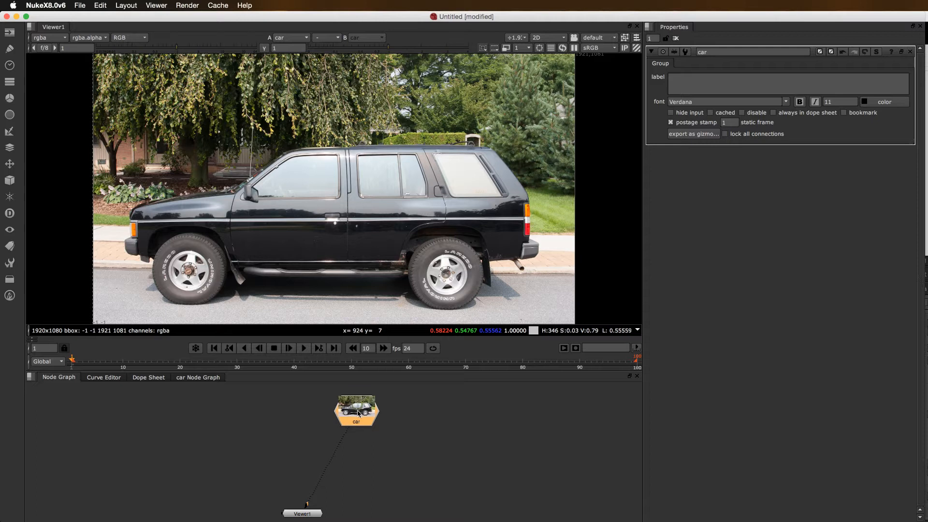
Step: Align the Viewer node beneath the car node and insert a GridWarp node between them
{"action": "left_click_drag", "start_coordinate": [307, 511], "coordinate": [362, 511]}
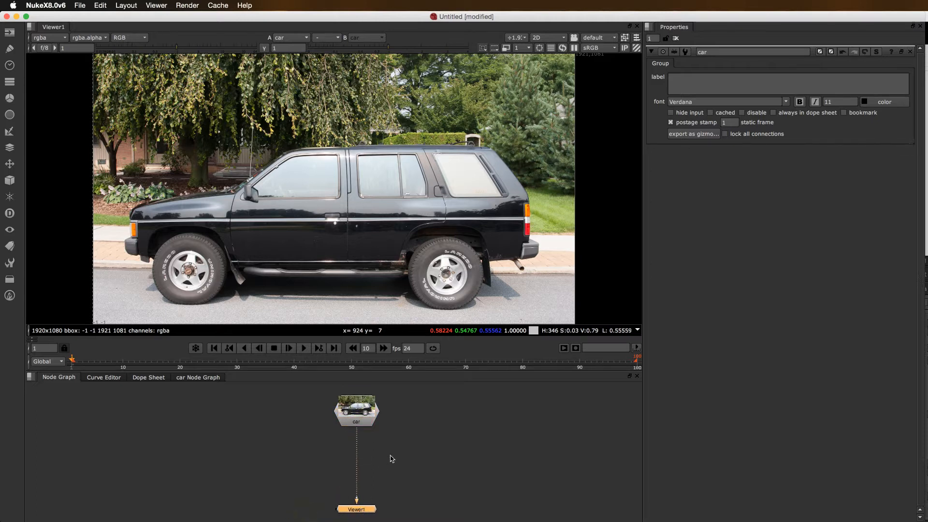
{"action": "left_click", "coordinate": [358, 406]}
{"action": "key", "text": "Tab"}
{"action": "type", "text": "gri"}
{"action": "key", "text": "Down"}
{"action": "key", "text": "Down"}
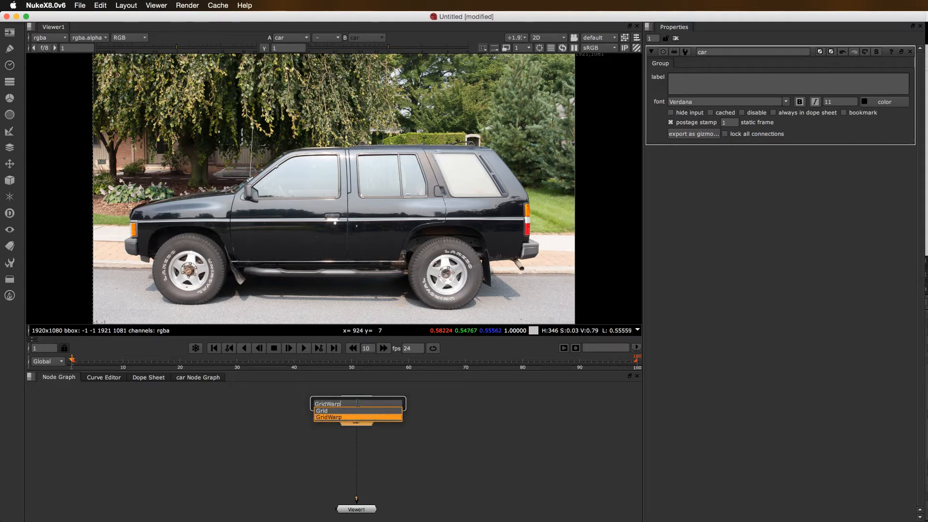
{"action": "key", "text": "Return"}
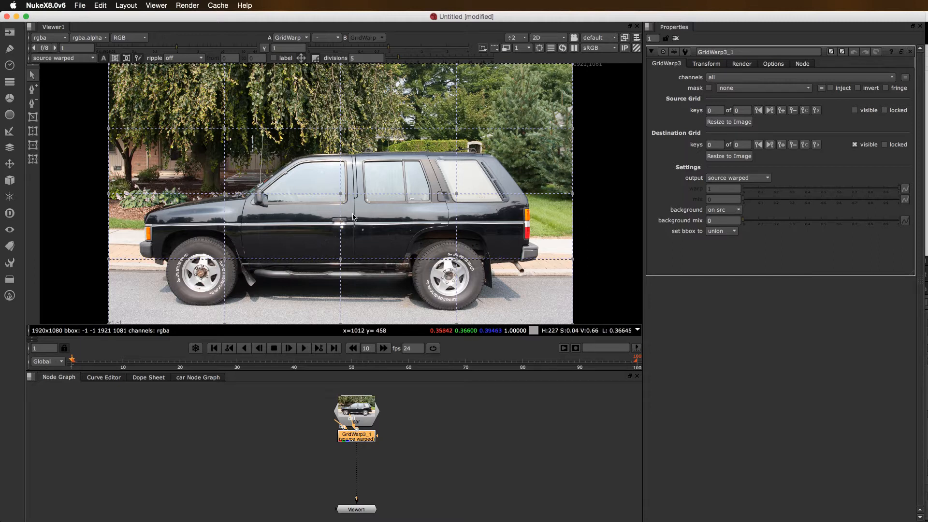
Step: Try warping the image by moving the destination grid's centre and top-edge points, undoing each move
{"action": "left_click_drag", "start_coordinate": [340, 194], "coordinate": [317, 183]}
{"action": "key", "text": "super+z"}
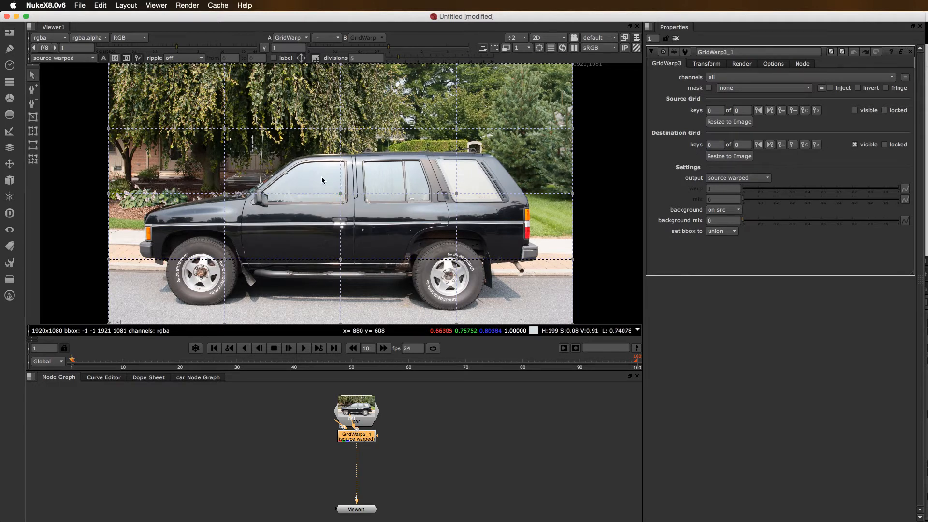
{"action": "middle_click_drag", "start_coordinate": [411, 180], "coordinate": [382, 182]}
{"action": "scroll", "coordinate": [410, 178], "scroll_direction": "down", "scroll_amount": 3}
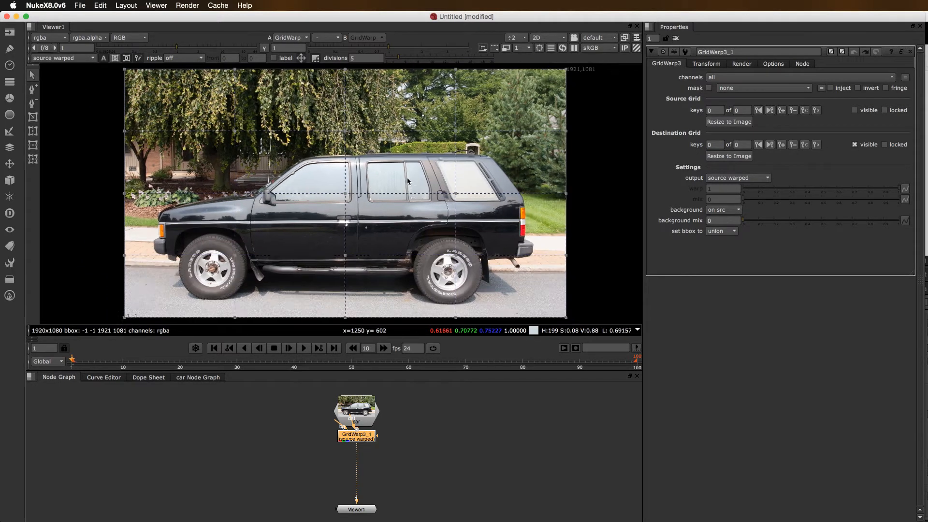
{"action": "left_click_drag", "start_coordinate": [342, 74], "coordinate": [473, 110]}
{"action": "left_click_drag", "start_coordinate": [401, 90], "coordinate": [402, 90]}
{"action": "key", "text": "super+z"}
{"action": "left_click_drag", "start_coordinate": [455, 79], "coordinate": [347, 99]}
{"action": "key", "text": "super+z"}
{"action": "key", "text": "super+z"}
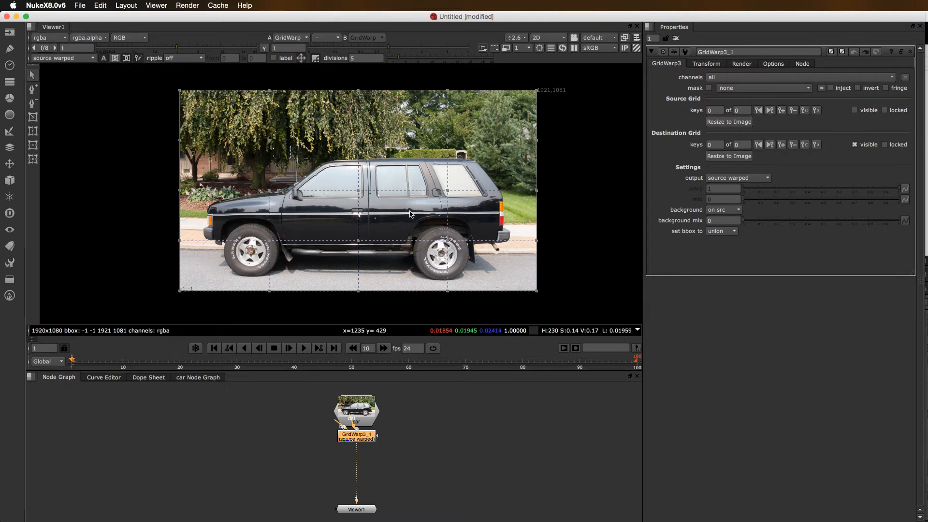
{"action": "scroll", "coordinate": [365, 233], "scroll_direction": "up", "scroll_amount": 3}
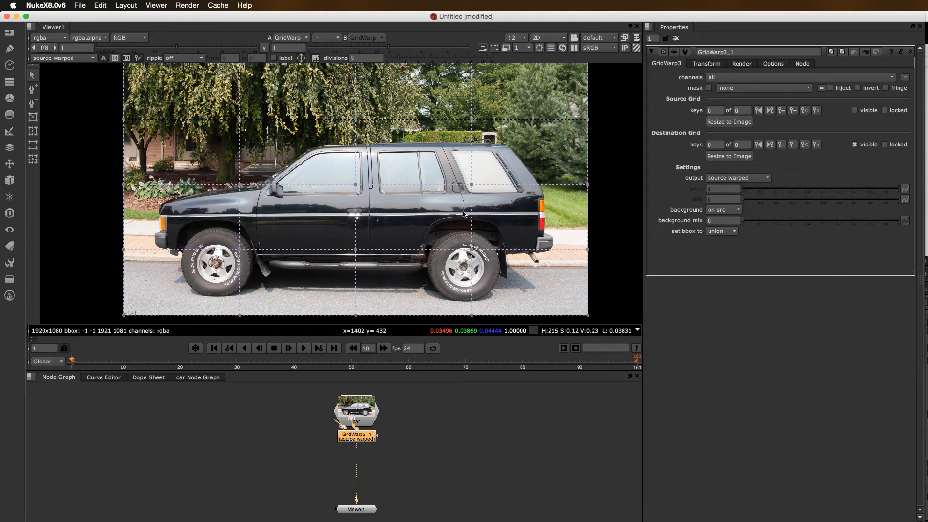
{"action": "scroll", "coordinate": [461, 201], "scroll_direction": "up", "scroll_amount": 2}
{"action": "scroll", "coordinate": [461, 202], "scroll_direction": "down", "scroll_amount": 2}
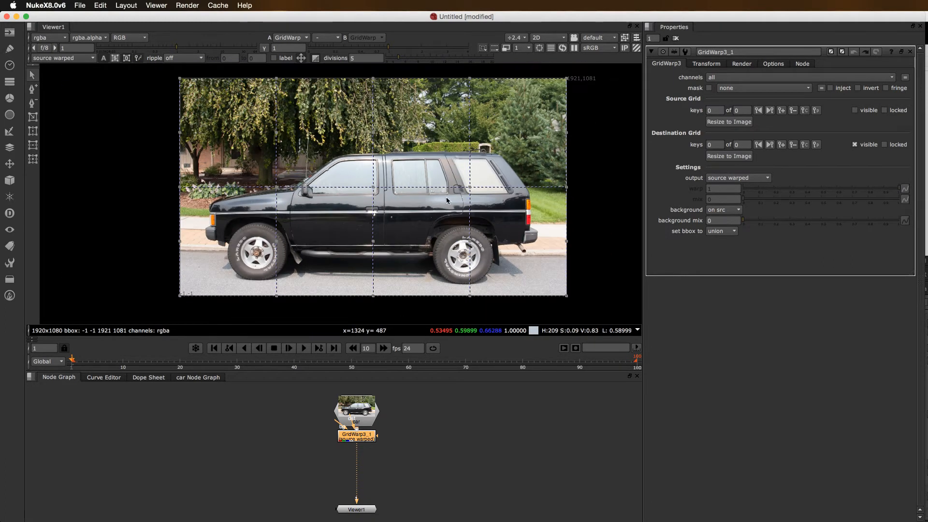
{"action": "scroll", "coordinate": [446, 197], "scroll_direction": "down", "scroll_amount": 2}
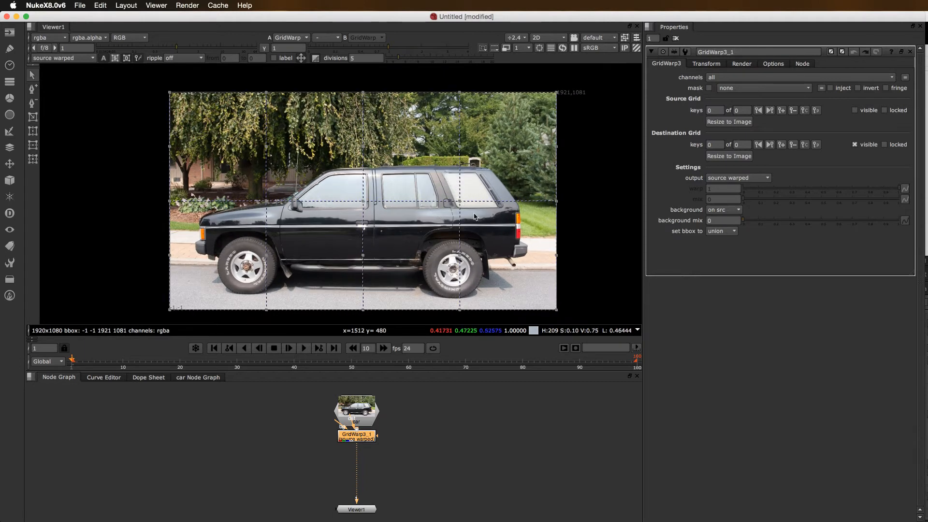
Step: Set the GridWarp output to source, try pulling a top-edge point of the source grid down, and undo the move
{"action": "left_click", "coordinate": [742, 178]}
{"action": "left_click", "coordinate": [731, 169]}
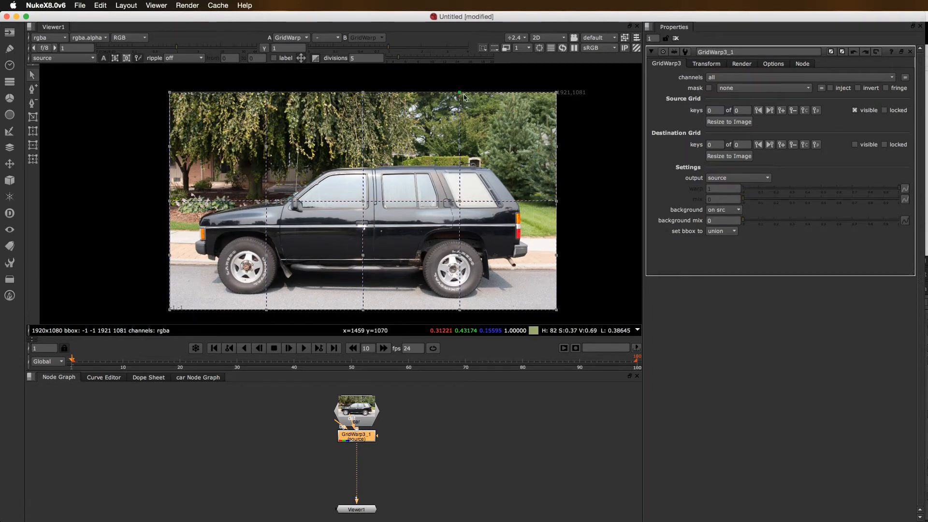
{"action": "left_click_drag", "start_coordinate": [460, 92], "coordinate": [461, 157]}
{"action": "key", "text": "super+z"}
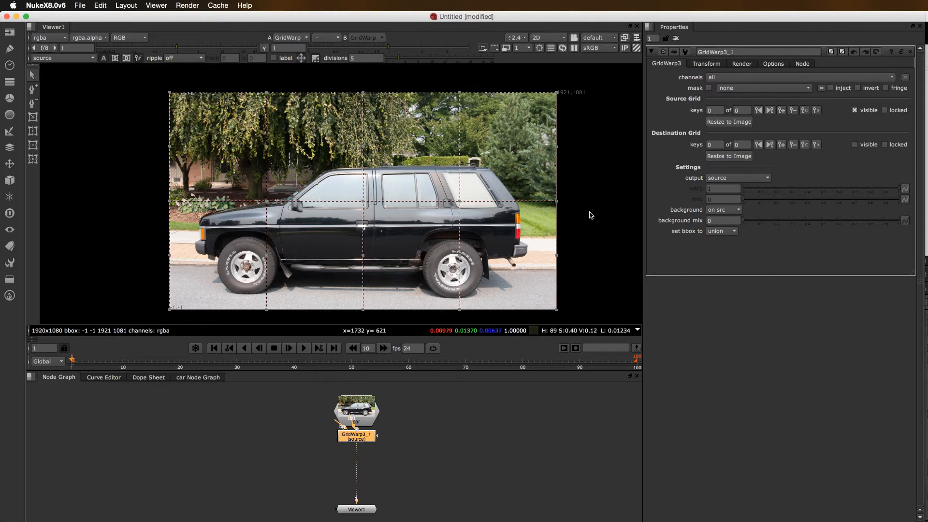
Step: Set the output to source warped, make the source grid visible too, and pull the overlapping top-edge point of both grids down
{"action": "left_click", "coordinate": [736, 179]}
{"action": "left_click", "coordinate": [737, 188]}
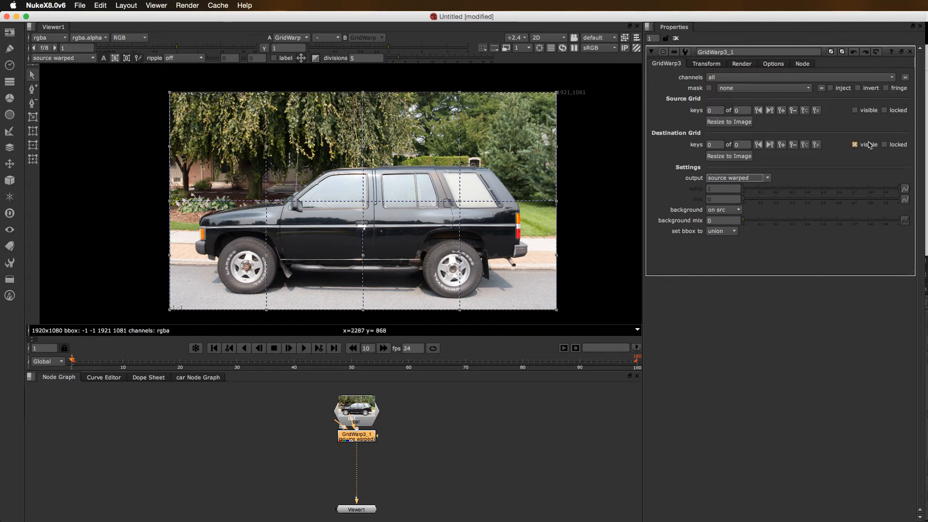
{"action": "left_click", "coordinate": [856, 111]}
{"action": "left_click_drag", "start_coordinate": [460, 93], "coordinate": [467, 130]}
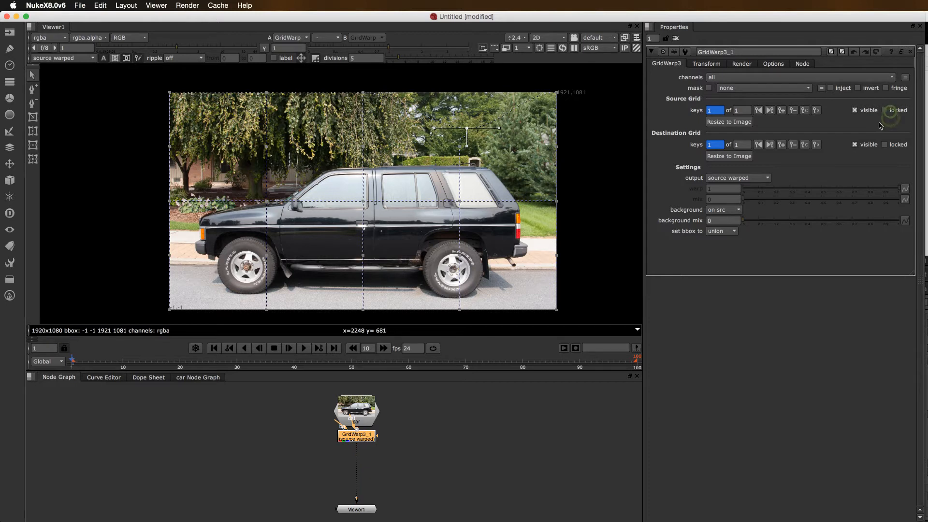
Step: Move the shared grid point back up toward the top edge and compare the destination warped, source and source warped outputs
{"action": "left_click", "coordinate": [734, 179]}
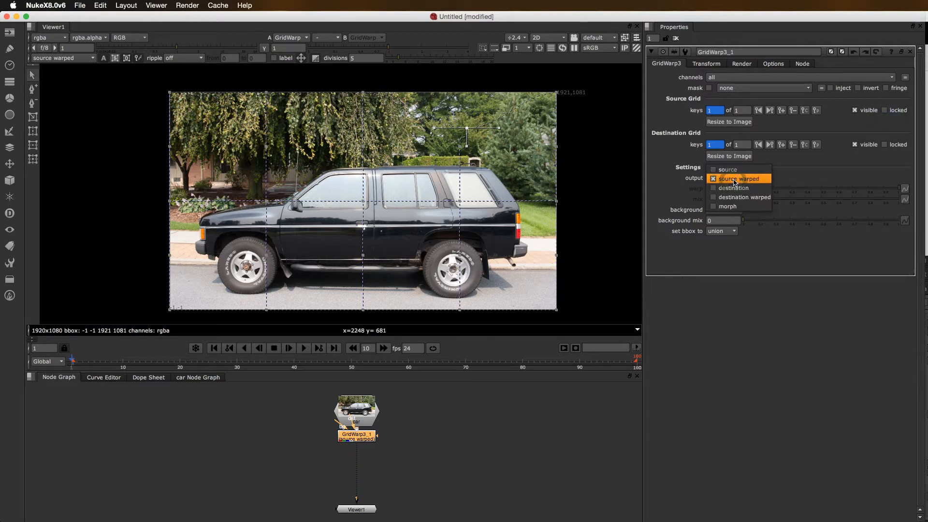
{"action": "left_click", "coordinate": [734, 180]}
{"action": "left_click_drag", "start_coordinate": [466, 128], "coordinate": [462, 105]}
{"action": "left_click", "coordinate": [733, 177]}
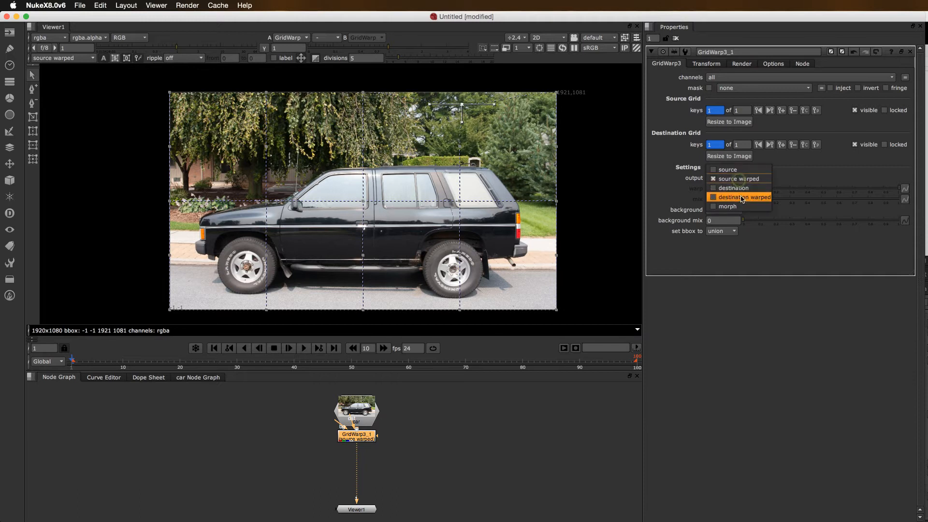
{"action": "left_click", "coordinate": [741, 197]}
{"action": "left_click", "coordinate": [740, 179]}
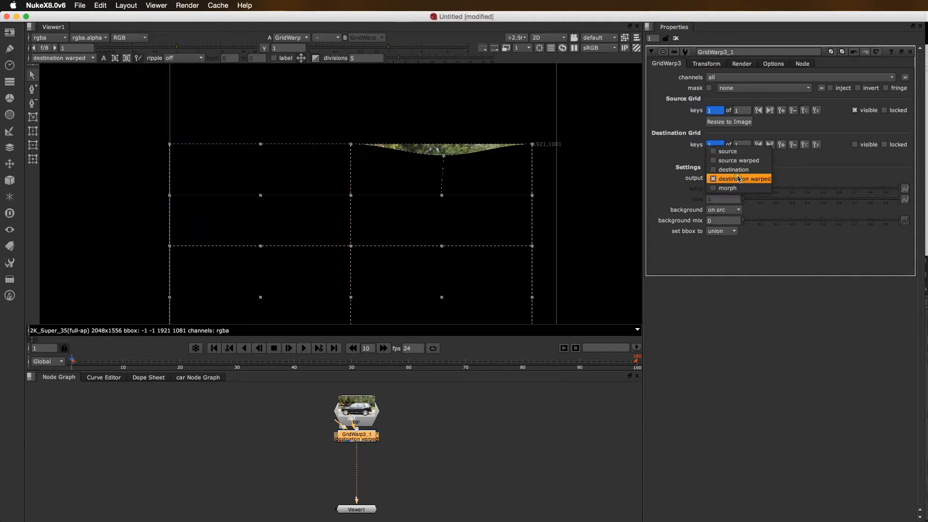
{"action": "left_click", "coordinate": [732, 150]}
{"action": "left_click", "coordinate": [725, 178]}
{"action": "left_click", "coordinate": [730, 189]}
Step: Try pulling the upper grid point toward the image's right edge, and undo the recent grid point moves
{"action": "left_click_drag", "start_coordinate": [463, 105], "coordinate": [552, 170]}
{"action": "left_click_drag", "start_coordinate": [550, 123], "coordinate": [545, 125]}
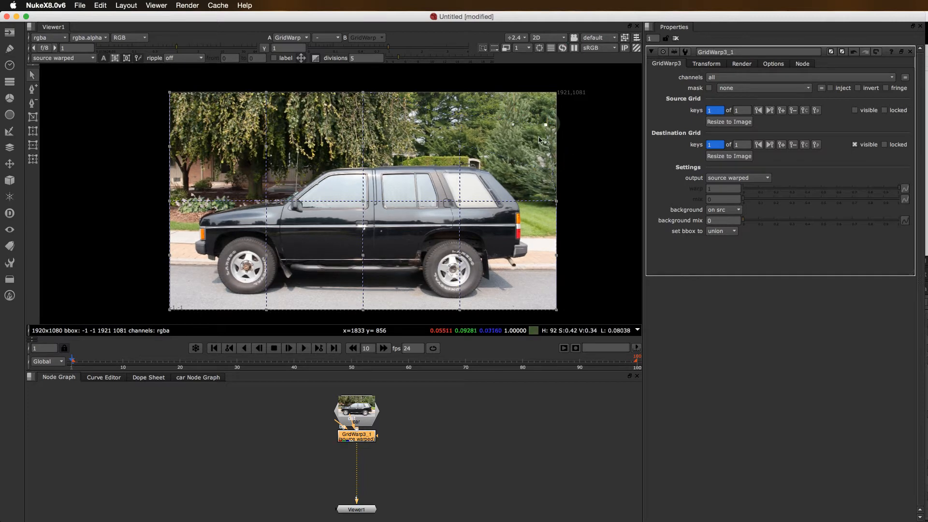
{"action": "key", "text": "super+z"}
{"action": "key", "text": "super+z"}
{"action": "key", "text": "super+z"}
{"action": "key", "text": "super+z"}
{"action": "key", "text": "super+z"}
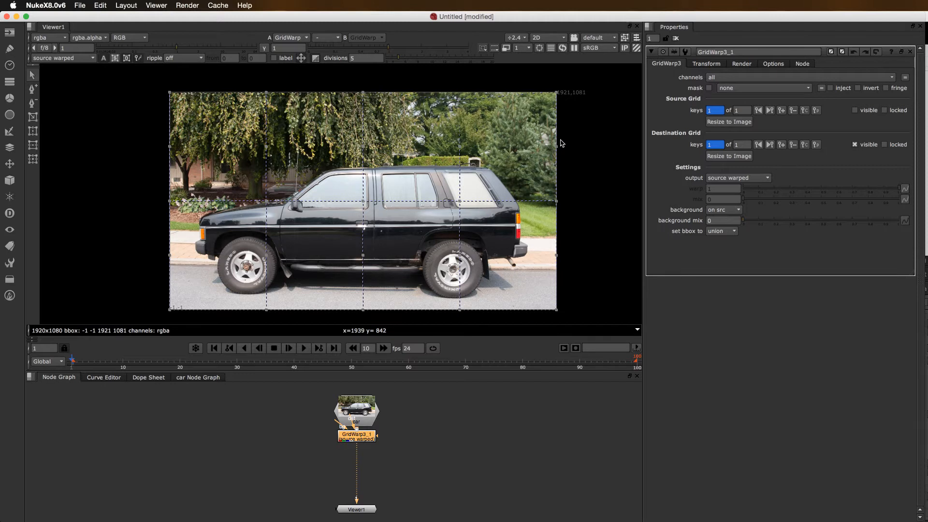
{"action": "key", "text": "super+z"}
{"action": "key", "text": "super+z"}
{"action": "key", "text": "super+z"}
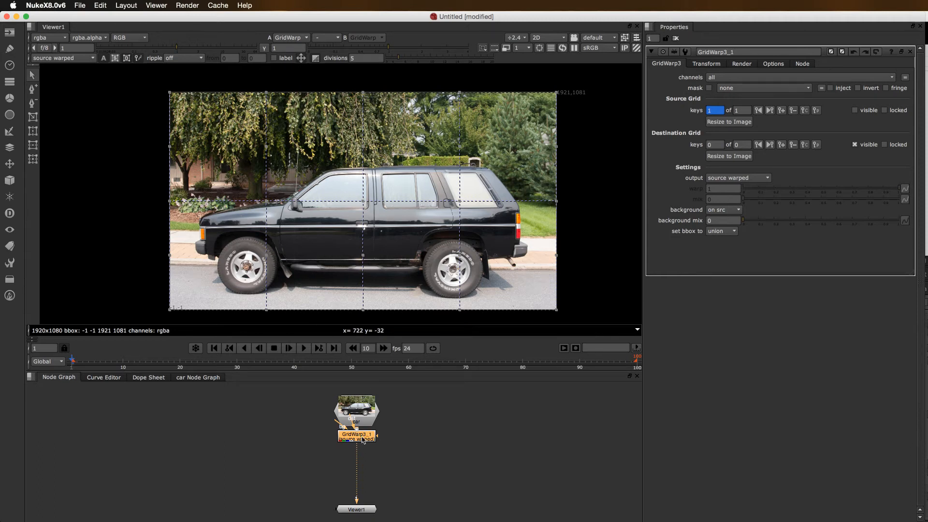
Step: Move the GridWarp node lower between car and Viewer, and set its output to source with only the source grid visible
{"action": "left_click_drag", "start_coordinate": [363, 440], "coordinate": [362, 463]}
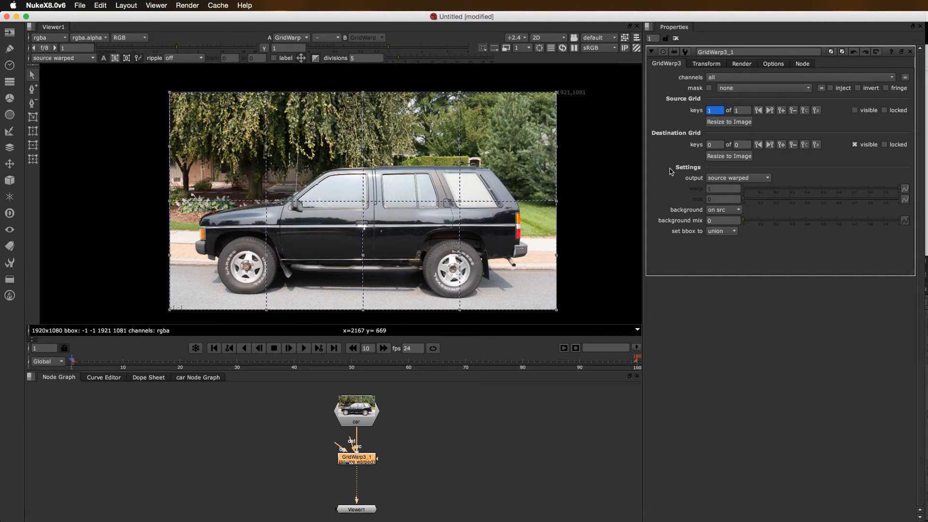
{"action": "left_click", "coordinate": [865, 146]}
{"action": "left_click", "coordinate": [859, 111]}
{"action": "left_click", "coordinate": [859, 111]}
{"action": "left_click", "coordinate": [740, 180]}
{"action": "left_click", "coordinate": [739, 175]}
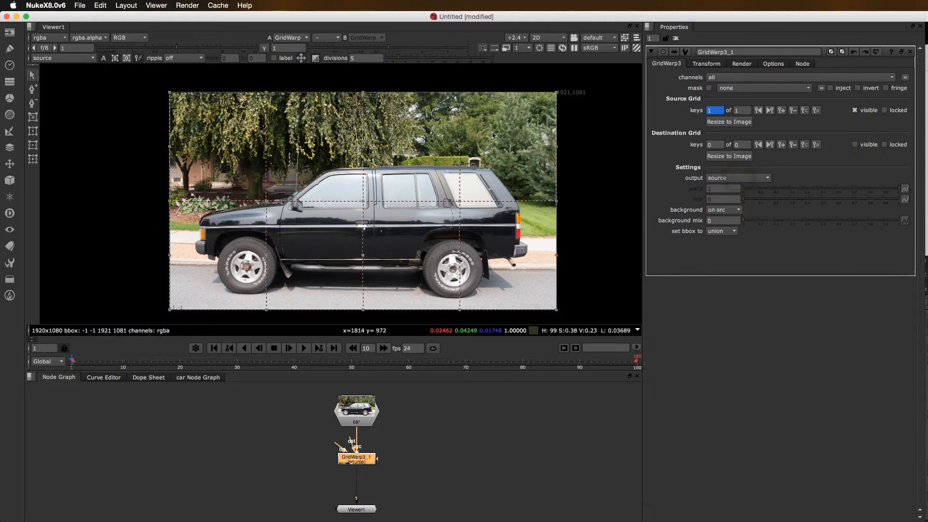
Step: Set the source grid's divisions to 3
{"action": "left_click", "coordinate": [461, 95]}
{"action": "left_click_drag", "start_coordinate": [464, 99], "coordinate": [466, 99]}
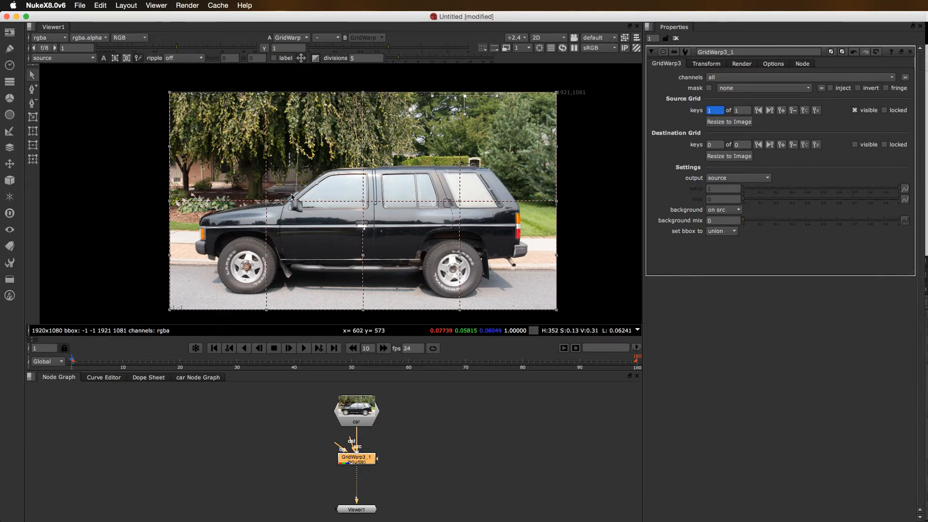
{"action": "scroll", "coordinate": [292, 197], "scroll_direction": "up", "scroll_amount": 2}
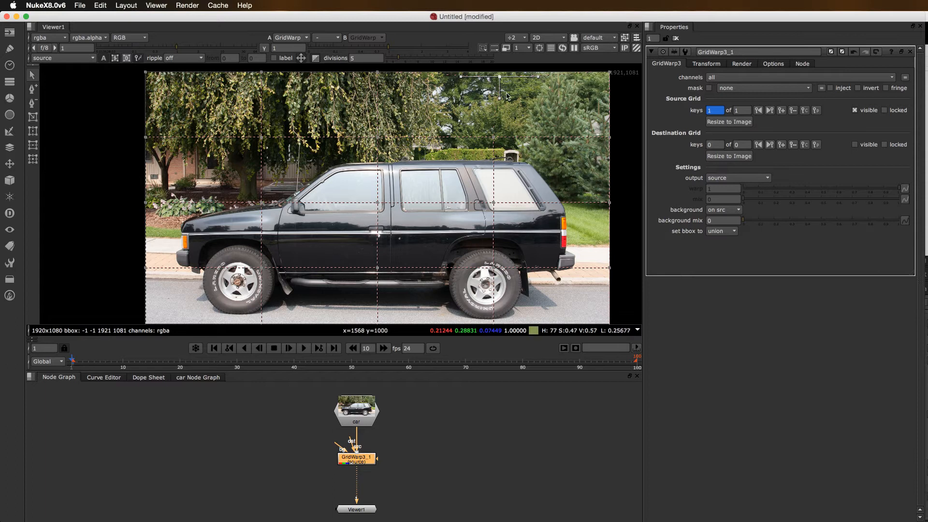
{"action": "left_click_drag", "start_coordinate": [399, 61], "coordinate": [392, 62]}
{"action": "left_click", "coordinate": [379, 78]}
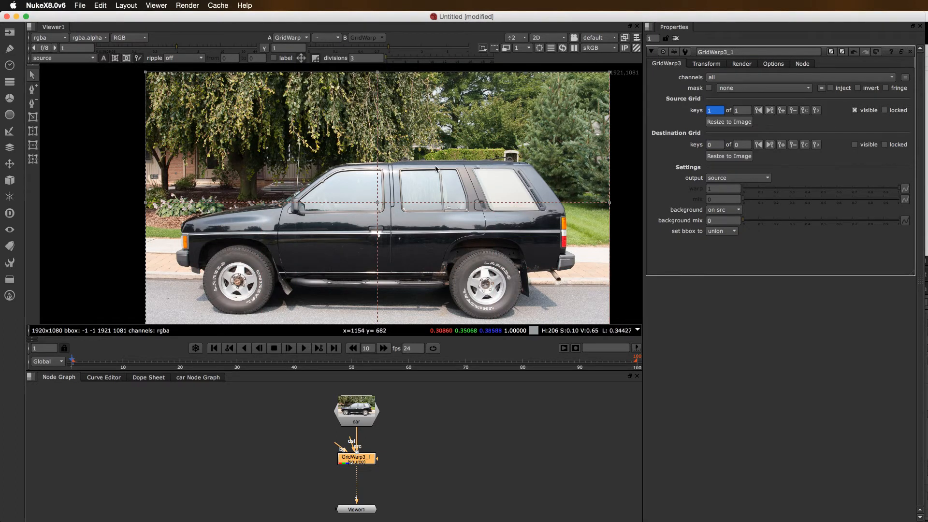
Step: Move the source grid's three top points onto the car's windshield base, front roof edge and rear roof corner
{"action": "left_click_drag", "start_coordinate": [378, 72], "coordinate": [341, 164]}
{"action": "left_click_drag", "start_coordinate": [144, 73], "coordinate": [277, 203]}
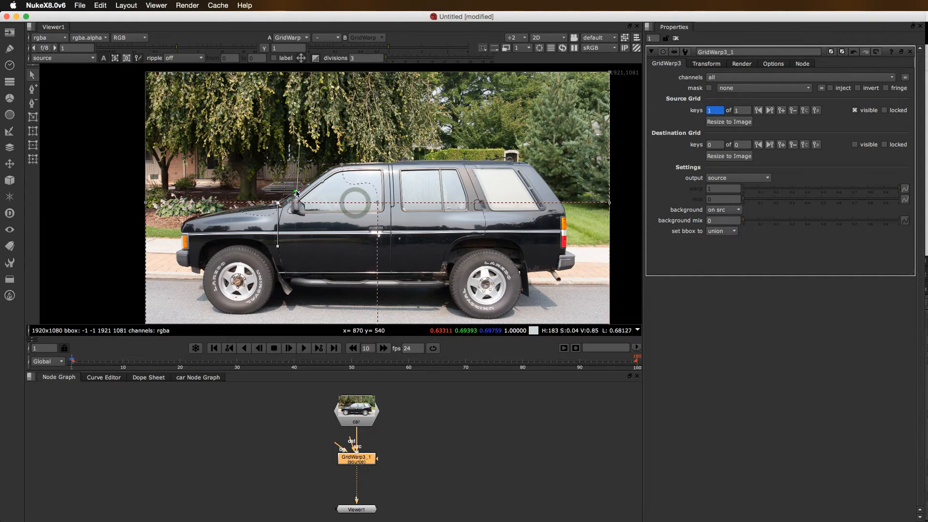
{"action": "left_click_drag", "start_coordinate": [303, 190], "coordinate": [321, 168]}
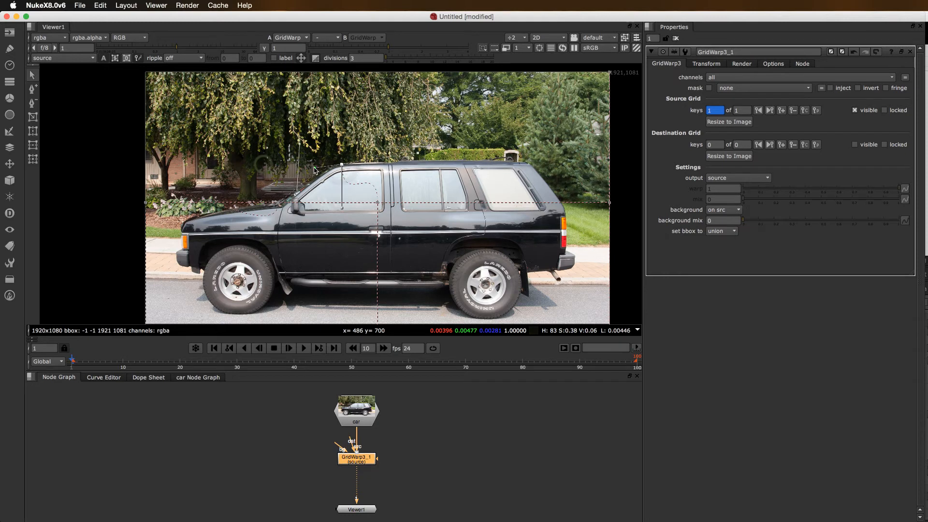
{"action": "right_click", "coordinate": [342, 166]}
{"action": "left_click", "coordinate": [381, 194]}
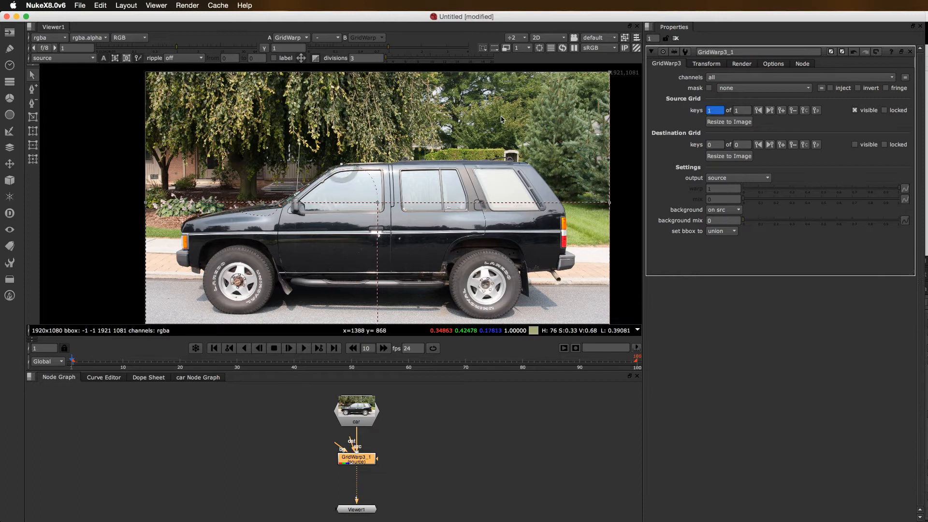
{"action": "left_click_drag", "start_coordinate": [609, 74], "coordinate": [531, 162]}
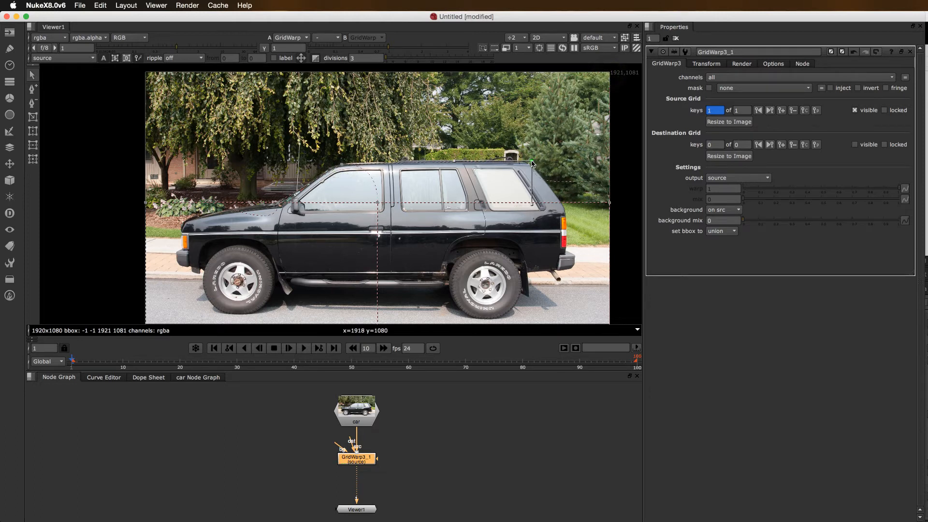
Step: Adjust the front roof point's tangent type, handles and position so the grid edge follows the car's windshield and roofline
{"action": "right_click", "coordinate": [343, 165]}
{"action": "left_click", "coordinate": [373, 207]}
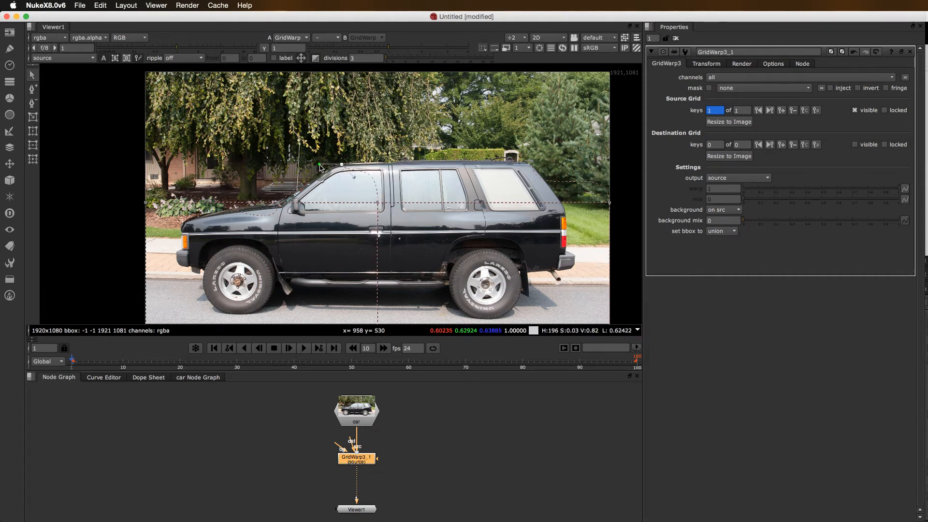
{"action": "left_click_drag", "start_coordinate": [312, 170], "coordinate": [360, 167]}
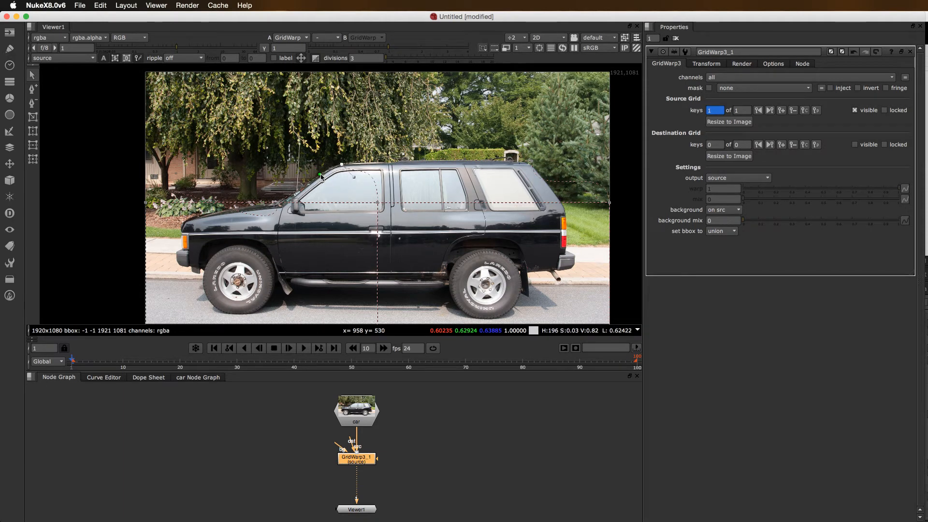
{"action": "left_click", "coordinate": [342, 166]}
{"action": "left_click_drag", "start_coordinate": [341, 166], "coordinate": [338, 165]}
{"action": "scroll", "coordinate": [336, 166], "scroll_direction": "up", "scroll_amount": 5}
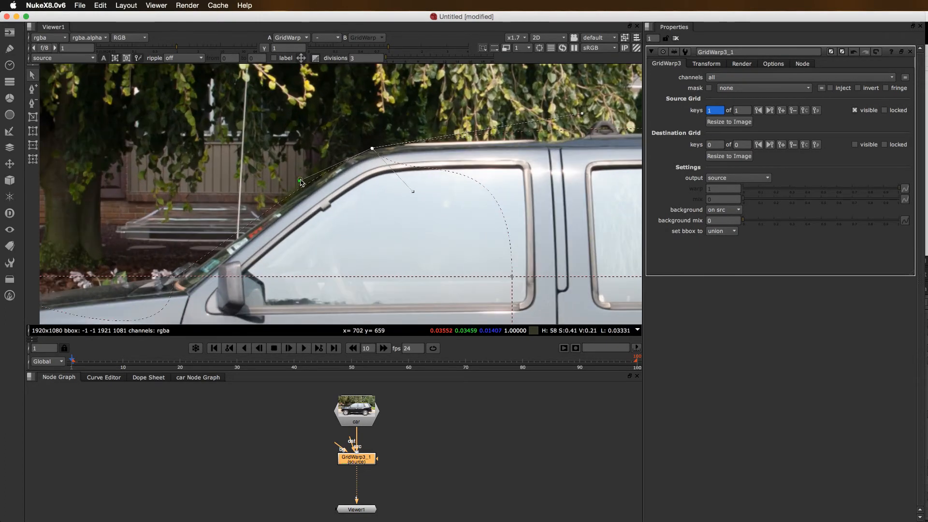
{"action": "left_click_drag", "start_coordinate": [372, 149], "coordinate": [361, 154]}
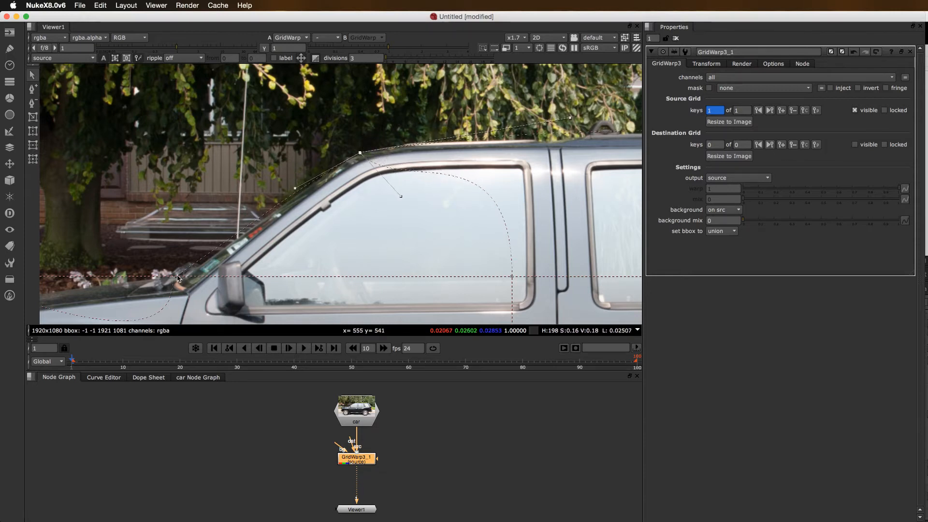
Step: Align the windshield-base grid point with the rear of the hood, and move the left-edge middle point to the hood's front above the headlight
{"action": "left_click_drag", "start_coordinate": [174, 279], "coordinate": [184, 277]}
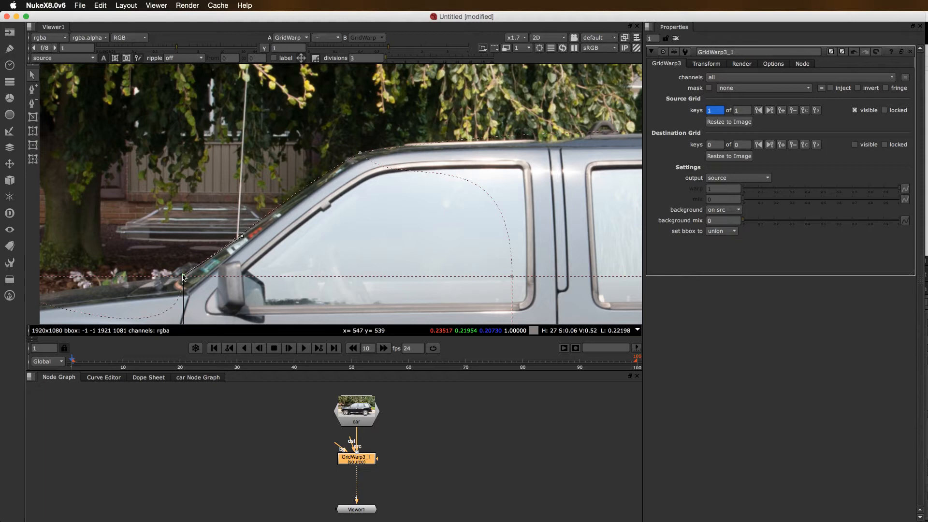
{"action": "middle_click_drag", "start_coordinate": [208, 286], "coordinate": [409, 199]}
{"action": "middle_click_drag", "start_coordinate": [145, 237], "coordinate": [284, 223]}
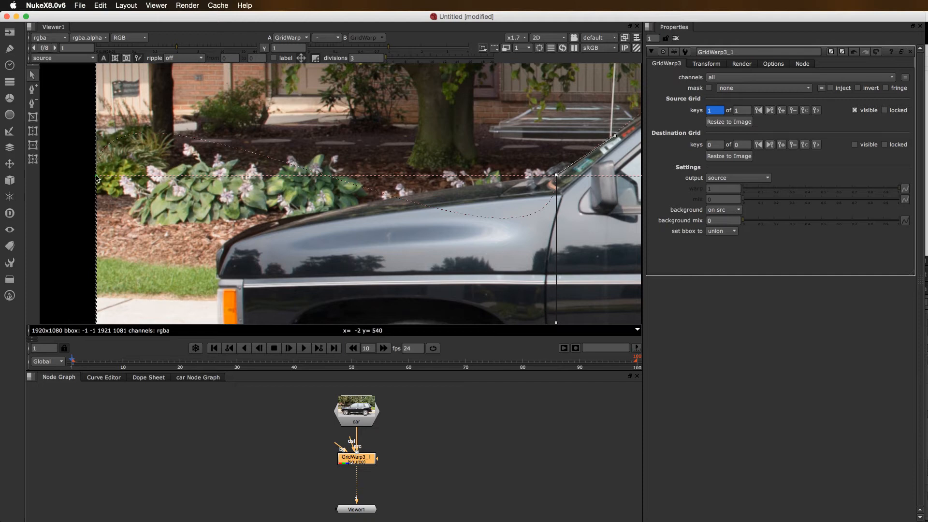
{"action": "left_click_drag", "start_coordinate": [96, 176], "coordinate": [218, 279]}
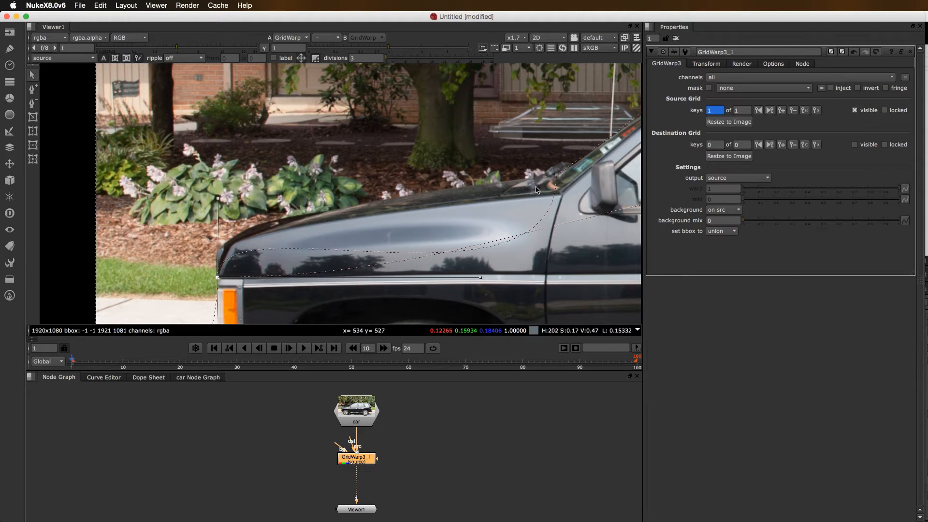
Step: Shape the tangent handles of the windshield-base and hood-front grid points so the grid edge follows the hood's curve
{"action": "left_click", "coordinate": [556, 175]}
{"action": "left_click_drag", "start_coordinate": [558, 323], "coordinate": [533, 307]}
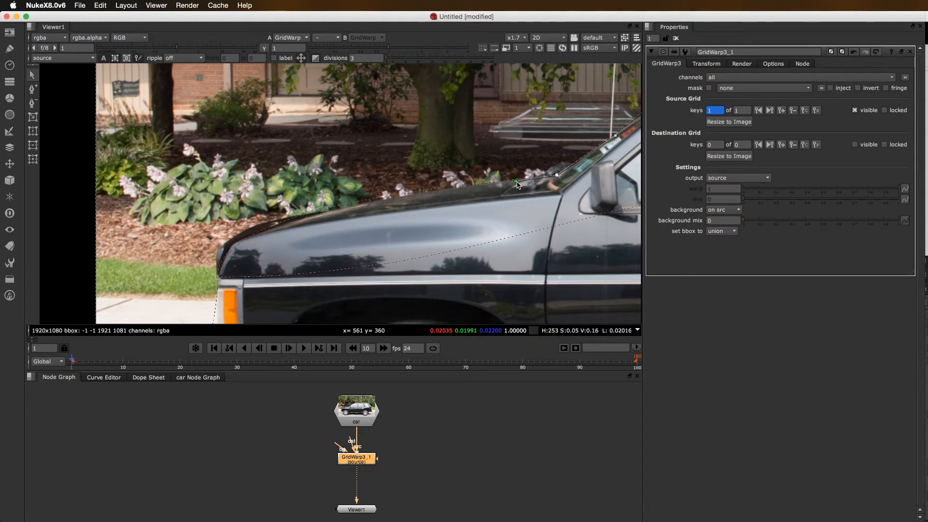
{"action": "left_click", "coordinate": [217, 278]}
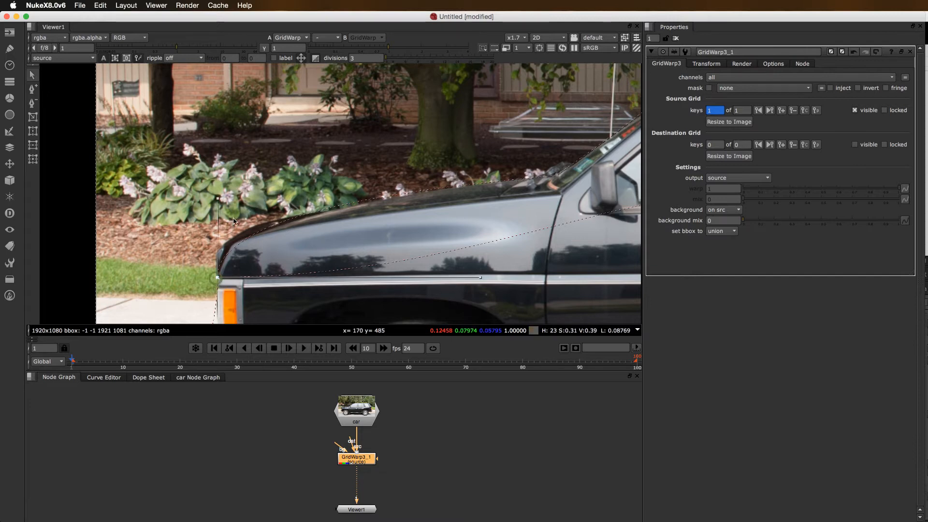
{"action": "left_click_drag", "start_coordinate": [218, 198], "coordinate": [215, 207]}
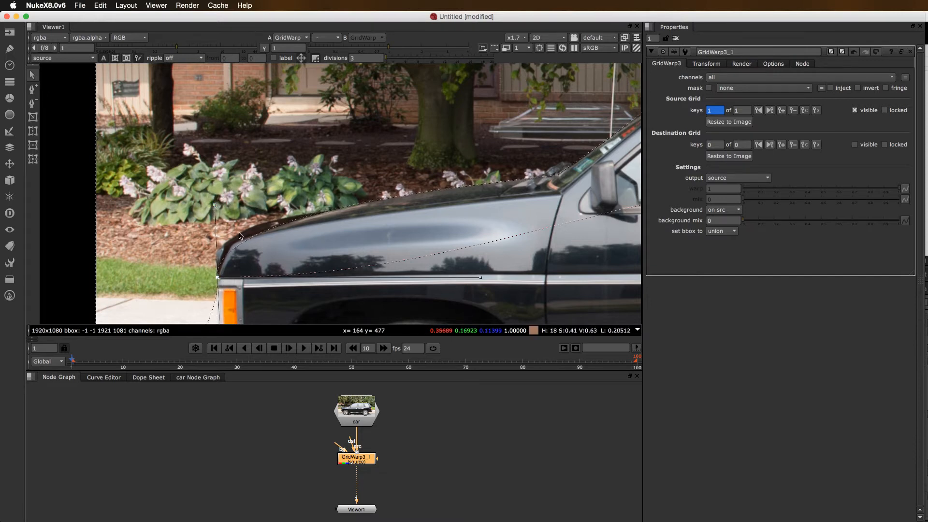
{"action": "left_click", "coordinate": [557, 177]}
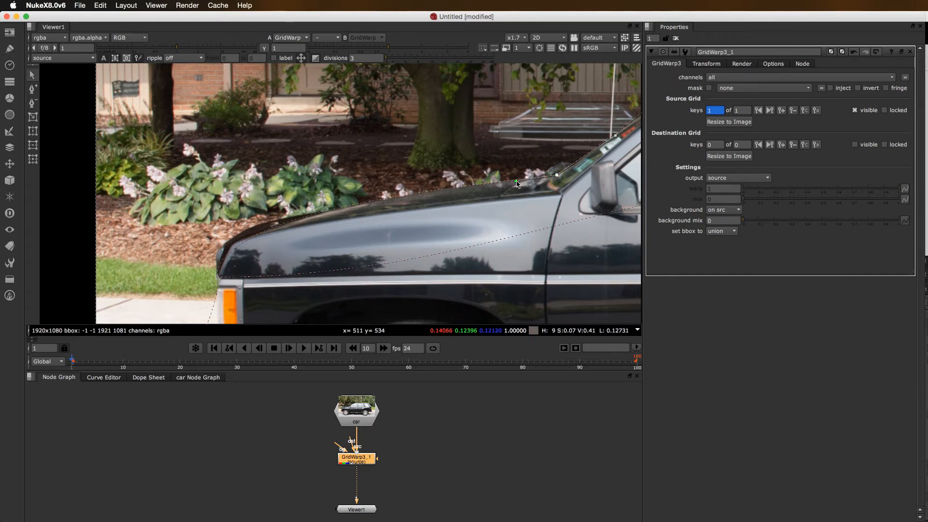
{"action": "left_click_drag", "start_coordinate": [501, 184], "coordinate": [326, 212]}
Step: Adjust the rear roof grid point's handles so the grid edge follows the car's roof end and sloping rear pillar
{"action": "middle_click_drag", "start_coordinate": [567, 251], "coordinate": [428, 257]}
{"action": "middle_click_drag", "start_coordinate": [504, 252], "coordinate": [357, 249]}
{"action": "mouse_move", "coordinate": [485, 244]}
{"action": "middle_mouse_down"}
{"action": "mouse_move", "coordinate": [437, 241]}
{"action": "mouse_move", "coordinate": [460, 212]}
{"action": "mouse_move", "coordinate": [500, 198]}
{"action": "mouse_move", "coordinate": [450, 190]}
{"action": "middle_mouse_up"}
{"action": "scroll", "coordinate": [474, 259], "scroll_direction": "down", "scroll_amount": 3}
{"action": "left_click_drag", "start_coordinate": [472, 150], "coordinate": [460, 150]}
{"action": "left_click_drag", "start_coordinate": [460, 237], "coordinate": [474, 209]}
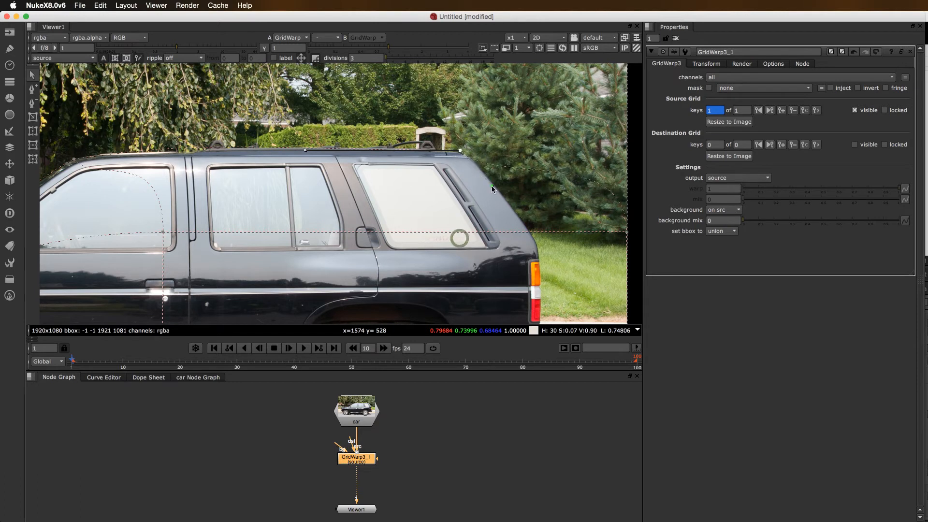
Step: Move the right-edge middle grid point to the car's rear just above the tail light and shorten its upper handle
{"action": "left_click_drag", "start_coordinate": [627, 232], "coordinate": [539, 256]}
{"action": "left_click_drag", "start_coordinate": [539, 197], "coordinate": [539, 231]}
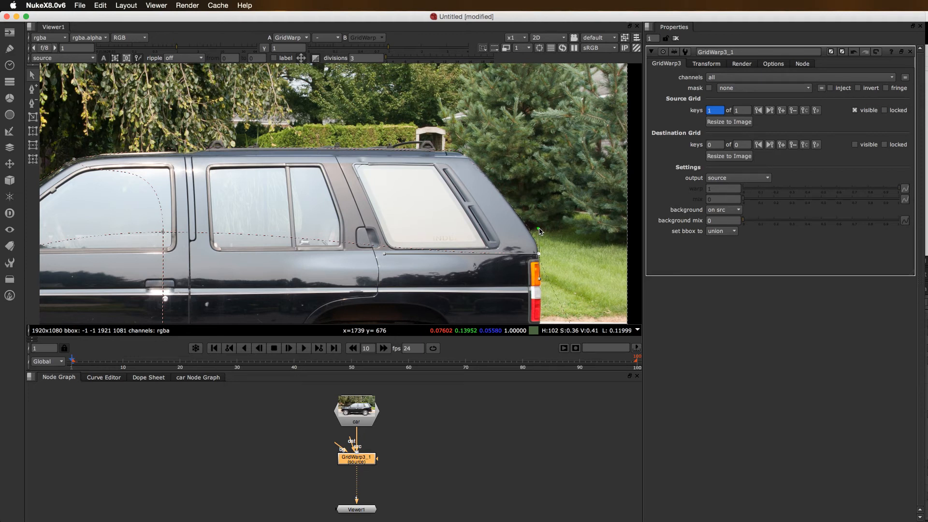
{"action": "scroll", "coordinate": [583, 271], "scroll_direction": "up", "scroll_amount": 6}
{"action": "scroll", "coordinate": [573, 193], "scroll_direction": "down", "scroll_amount": 4}
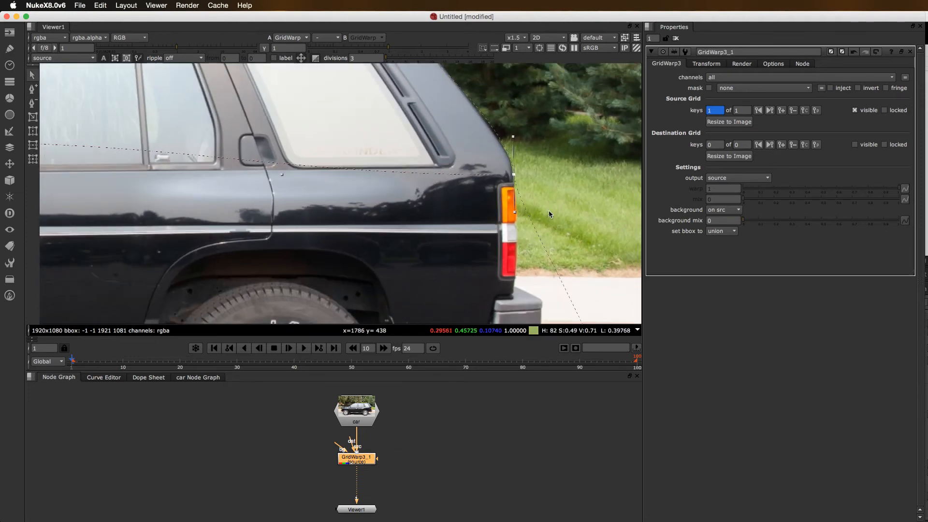
Step: Move the source grid's bottom-right corner point to the ground below the rear bumper
{"action": "middle_click_drag", "start_coordinate": [549, 213], "coordinate": [549, 135]}
{"action": "scroll", "coordinate": [579, 210], "scroll_direction": "up", "scroll_amount": 1}
{"action": "scroll", "coordinate": [576, 195], "scroll_direction": "down", "scroll_amount": 5}
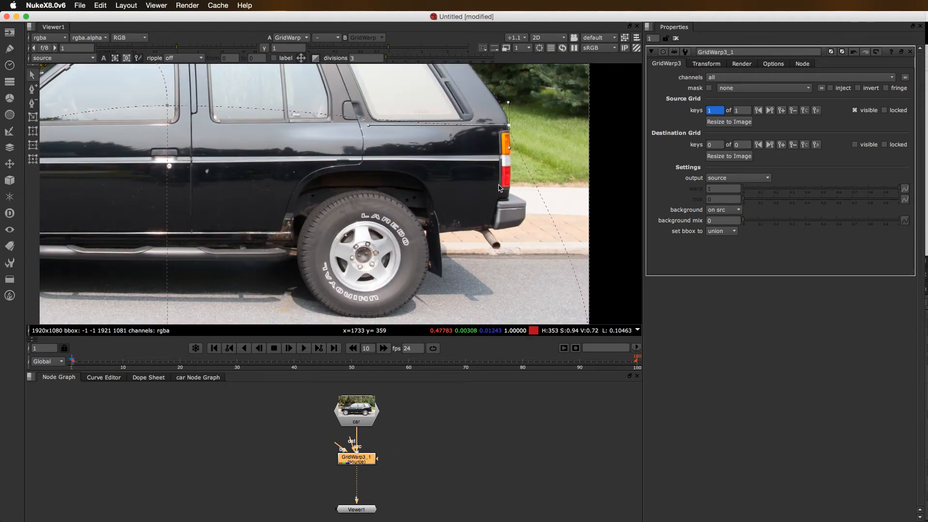
{"action": "left_click_drag", "start_coordinate": [575, 301], "coordinate": [518, 271]}
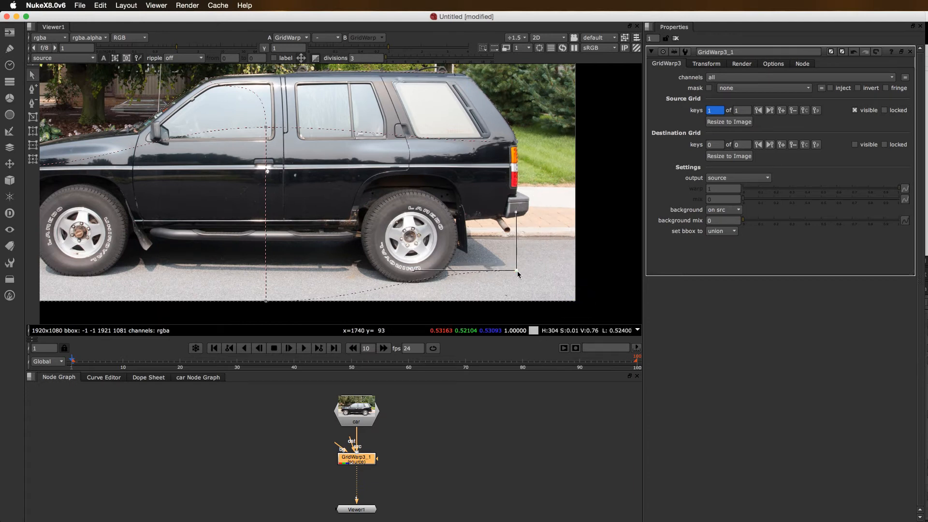
Step: Raise the source grid's bottom-middle point to the shadow line on the road between the wheels
{"action": "scroll", "coordinate": [573, 268], "scroll_direction": "up", "scroll_amount": 3}
{"action": "scroll", "coordinate": [570, 265], "scroll_direction": "down", "scroll_amount": 1}
{"action": "middle_click_drag", "start_coordinate": [568, 263], "coordinate": [701, 250]}
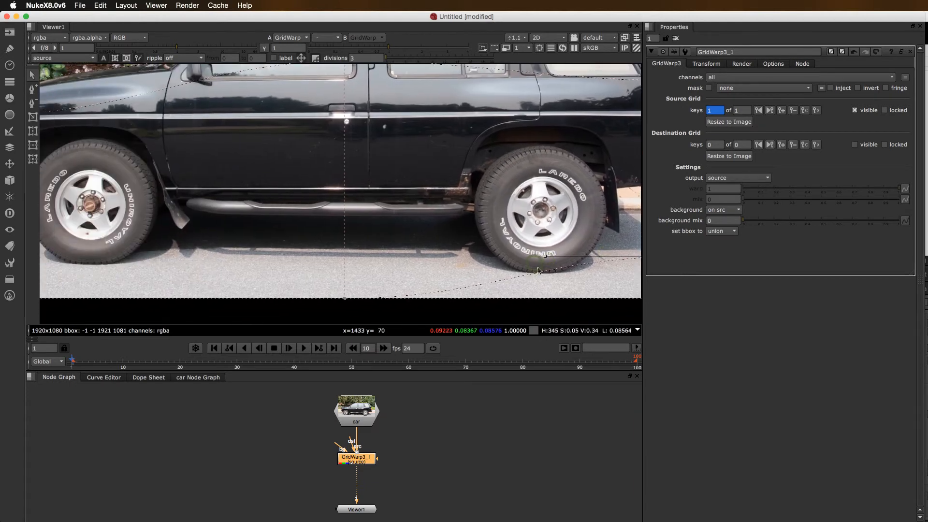
{"action": "left_click_drag", "start_coordinate": [345, 298], "coordinate": [346, 251]}
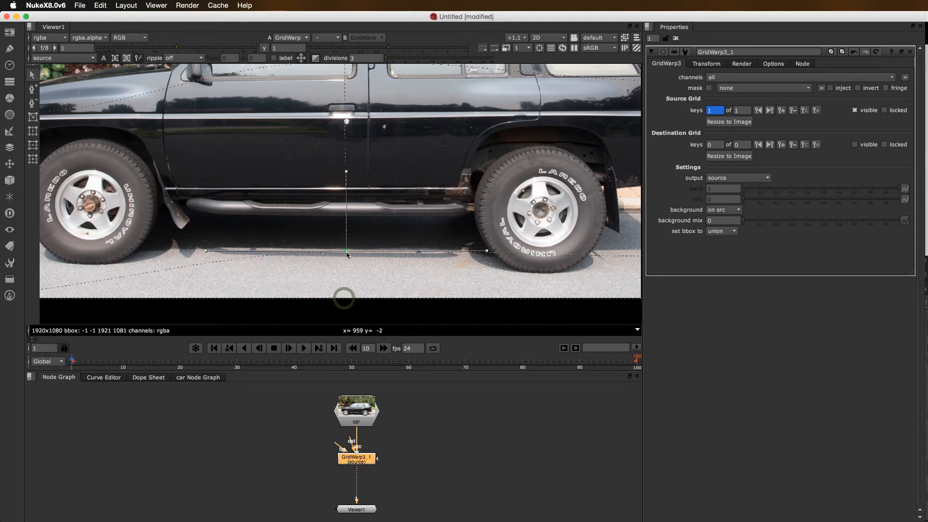
Step: Move the source grid's bottom-left corner point to the ground below the front bumper
{"action": "scroll", "coordinate": [346, 252], "scroll_direction": "up", "scroll_amount": 2}
{"action": "middle_click_drag", "start_coordinate": [339, 258], "coordinate": [566, 256]}
{"action": "middle_click_drag", "start_coordinate": [375, 265], "coordinate": [508, 257]}
{"action": "left_click", "coordinate": [199, 296]}
{"action": "left_click_drag", "start_coordinate": [200, 297], "coordinate": [283, 249]}
Step: Move the source grid's center point onto the silver trim line in the middle of the front door
{"action": "middle_click_drag", "start_coordinate": [414, 247], "coordinate": [319, 279]}
{"action": "scroll", "coordinate": [411, 251], "scroll_direction": "down", "scroll_amount": 3}
{"action": "middle_click_drag", "start_coordinate": [442, 193], "coordinate": [301, 261]}
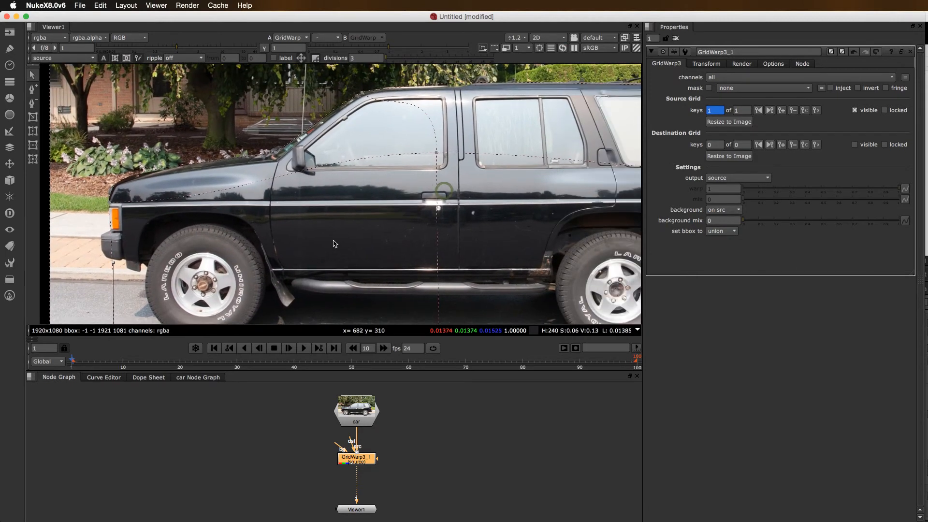
{"action": "left_click_drag", "start_coordinate": [437, 154], "coordinate": [381, 203]}
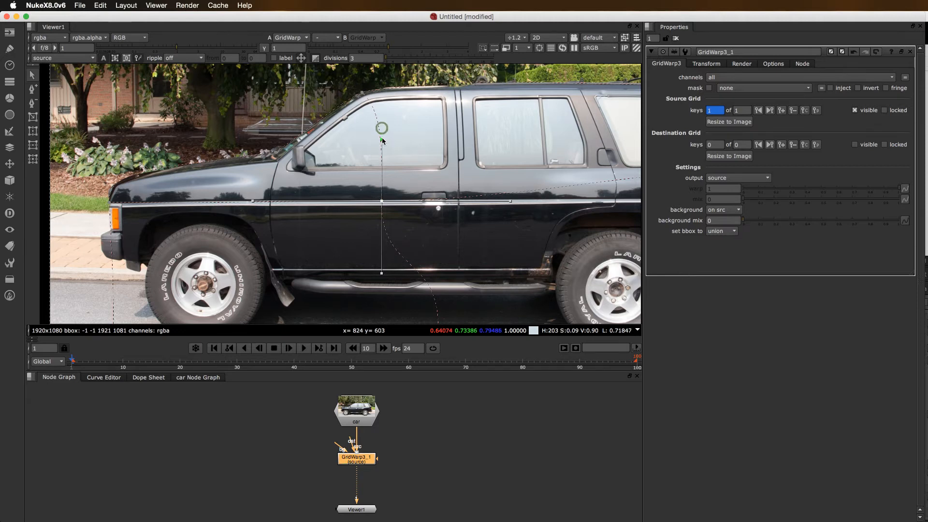
Step: Lower the right-edge middle point to the trim line at the tail light and move the bottom-middle point directly beneath the grid's center point
{"action": "scroll", "coordinate": [485, 162], "scroll_direction": "down", "scroll_amount": 1}
{"action": "middle_click_drag", "start_coordinate": [485, 161], "coordinate": [338, 148]}
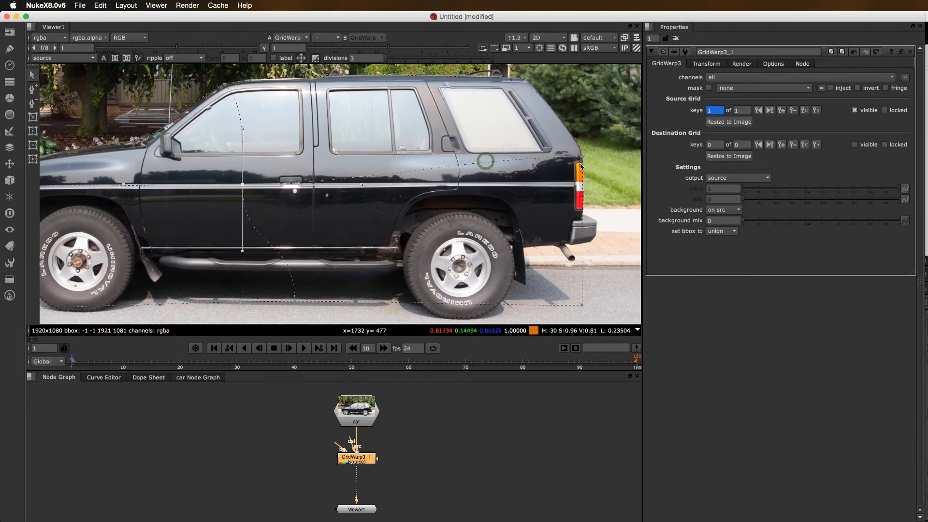
{"action": "left_click_drag", "start_coordinate": [583, 158], "coordinate": [584, 183]}
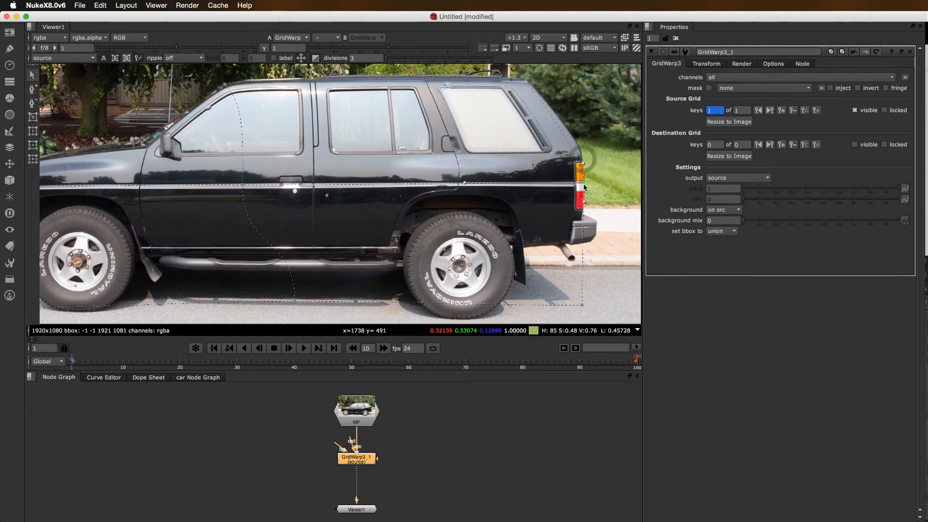
{"action": "left_click_drag", "start_coordinate": [585, 142], "coordinate": [585, 134]}
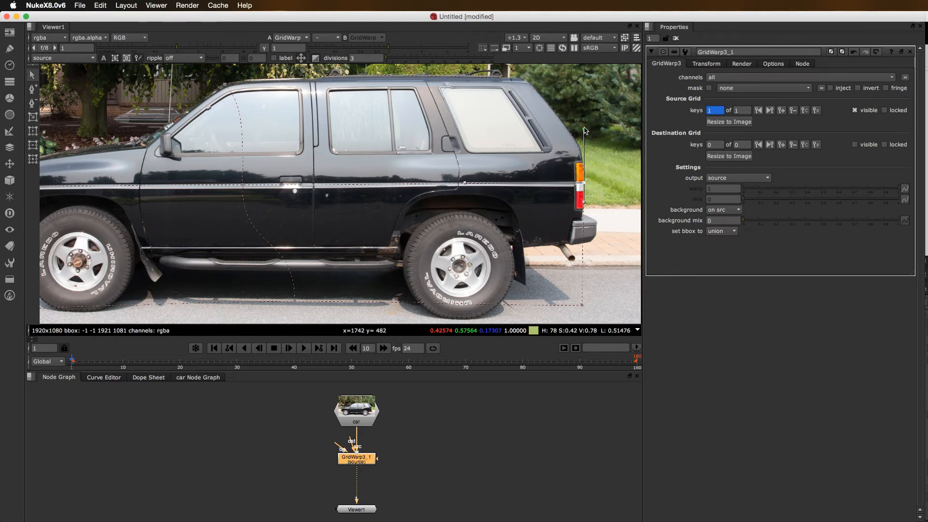
{"action": "left_click", "coordinate": [293, 302]}
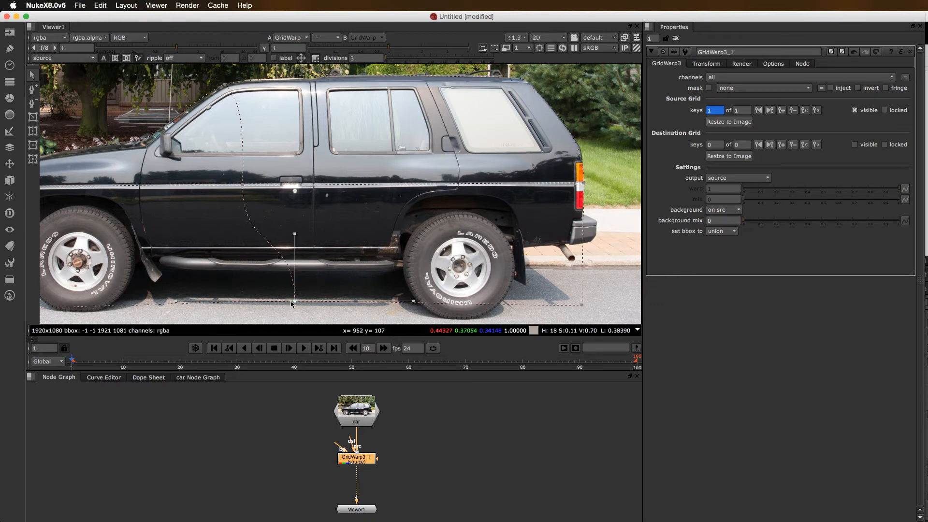
{"action": "left_click_drag", "start_coordinate": [296, 303], "coordinate": [242, 299]}
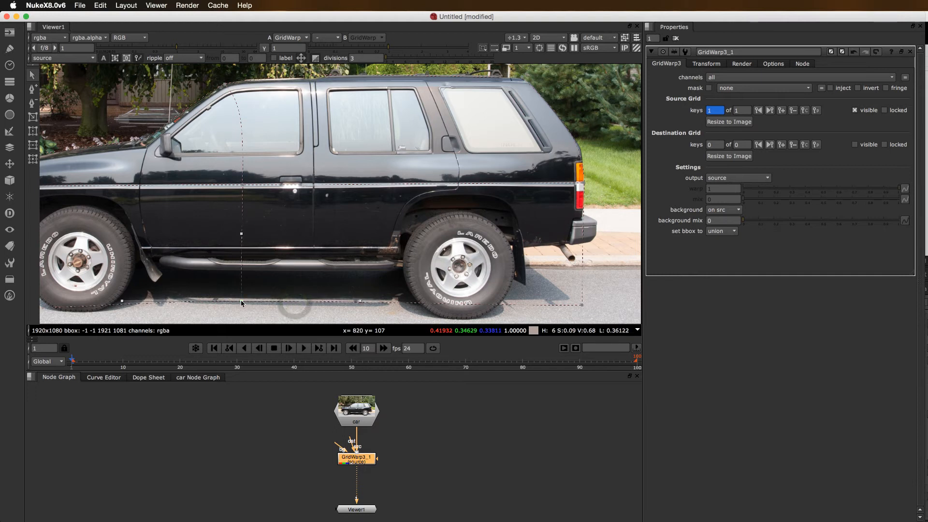
Step: Set the source grid's divisions to 5
{"action": "scroll", "coordinate": [375, 223], "scroll_direction": "down", "scroll_amount": 2}
{"action": "middle_click_drag", "start_coordinate": [339, 213], "coordinate": [406, 216]}
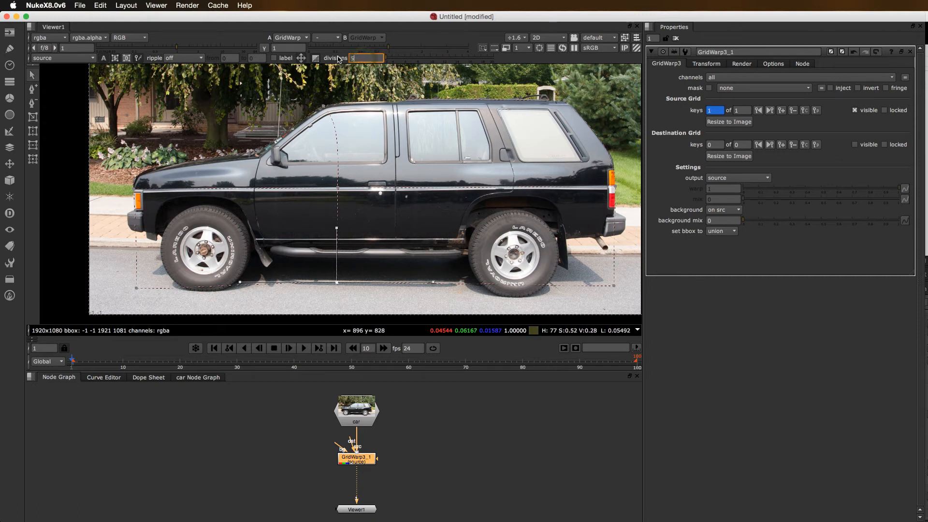
{"action": "key", "text": "Return"}
{"action": "left_click", "coordinate": [332, 77]}
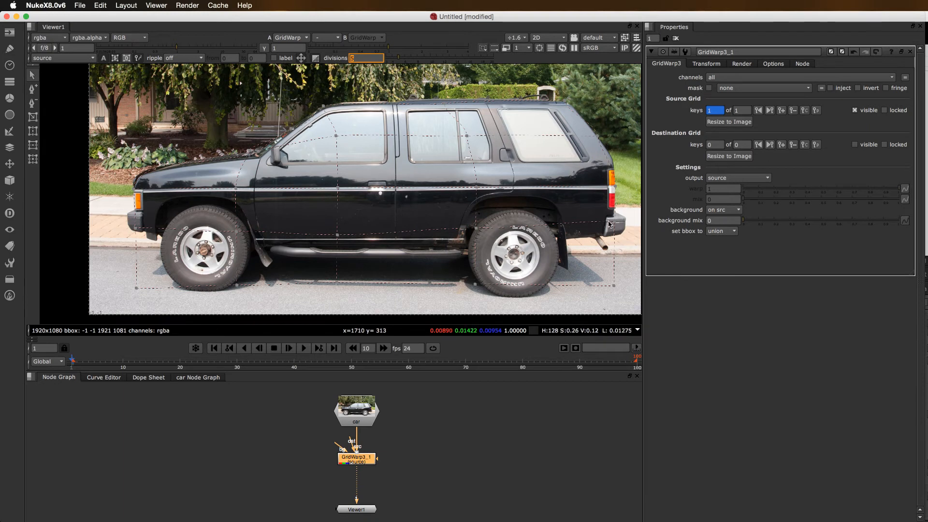
Step: Adjust the new grid points at the rear bumper and in the rear door's window
{"action": "left_click_drag", "start_coordinate": [615, 230], "coordinate": [615, 228]}
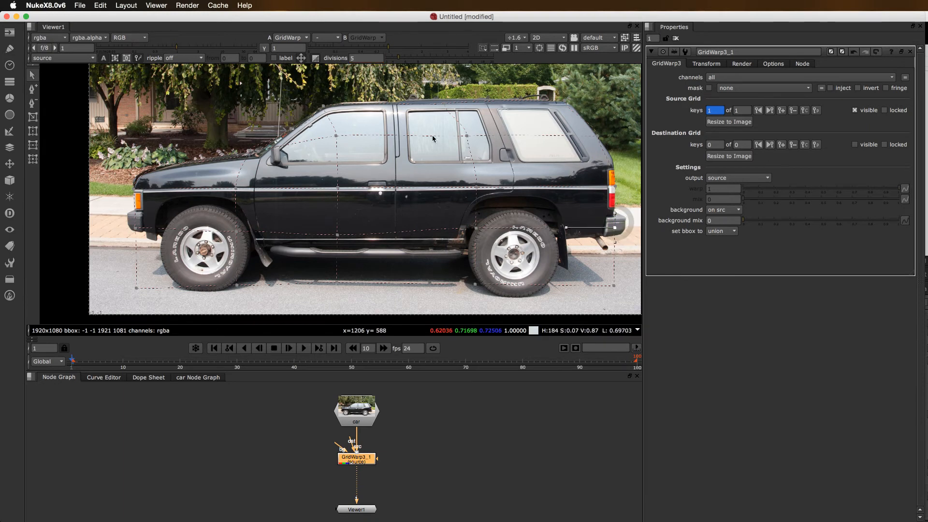
{"action": "mouse_move", "coordinate": [462, 138]}
{"action": "left_mouse_down"}
{"action": "mouse_move", "coordinate": [455, 149]}
{"action": "mouse_move", "coordinate": [455, 134]}
{"action": "left_mouse_up"}
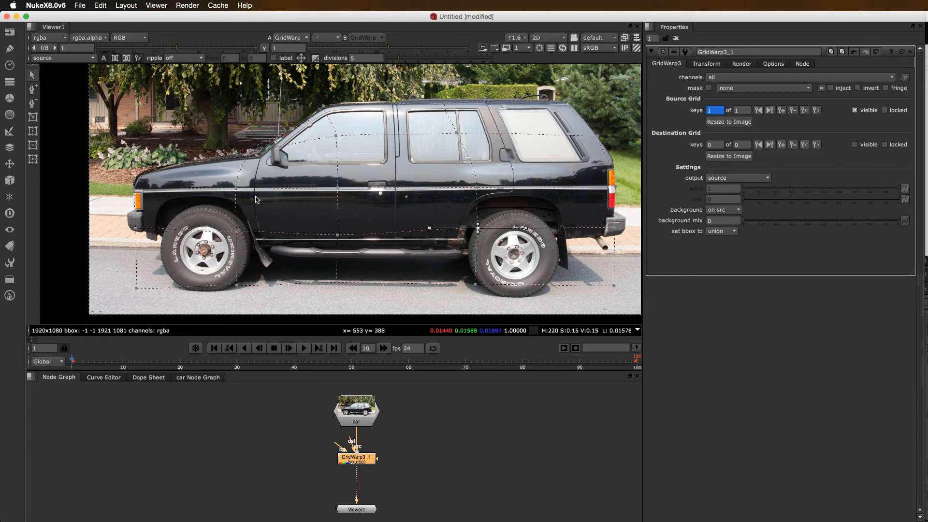
Step: Refine the windshield-base grid point's handles and check the new windshield point so the grid edge follows the hood and windshield
{"action": "left_click", "coordinate": [250, 151]}
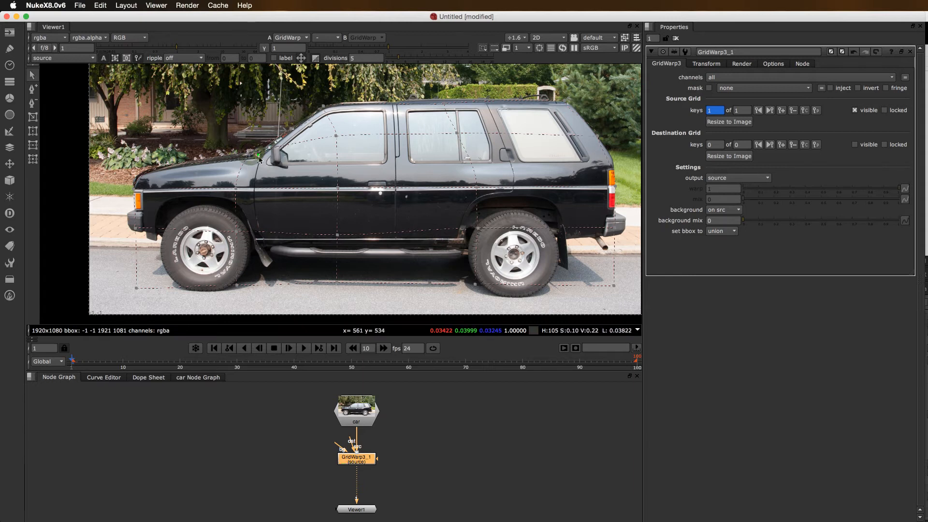
{"action": "left_click_drag", "start_coordinate": [260, 164], "coordinate": [257, 172]}
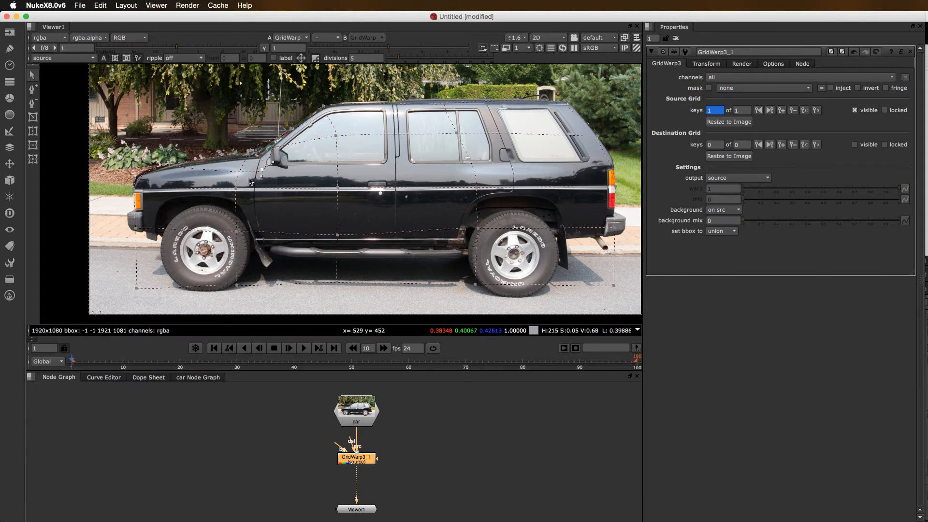
{"action": "scroll", "coordinate": [250, 181], "scroll_direction": "up", "scroll_amount": 4}
{"action": "scroll", "coordinate": [331, 178], "scroll_direction": "up", "scroll_amount": 2}
{"action": "mouse_move", "coordinate": [329, 160]}
{"action": "left_mouse_down"}
{"action": "mouse_move", "coordinate": [342, 186]}
{"action": "mouse_move", "coordinate": [343, 162]}
{"action": "left_mouse_up"}
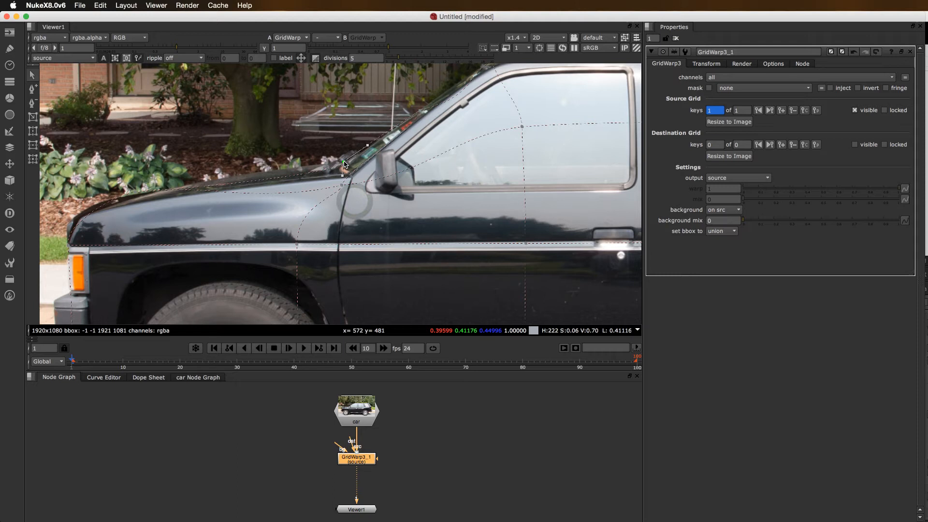
{"action": "left_click", "coordinate": [420, 111]}
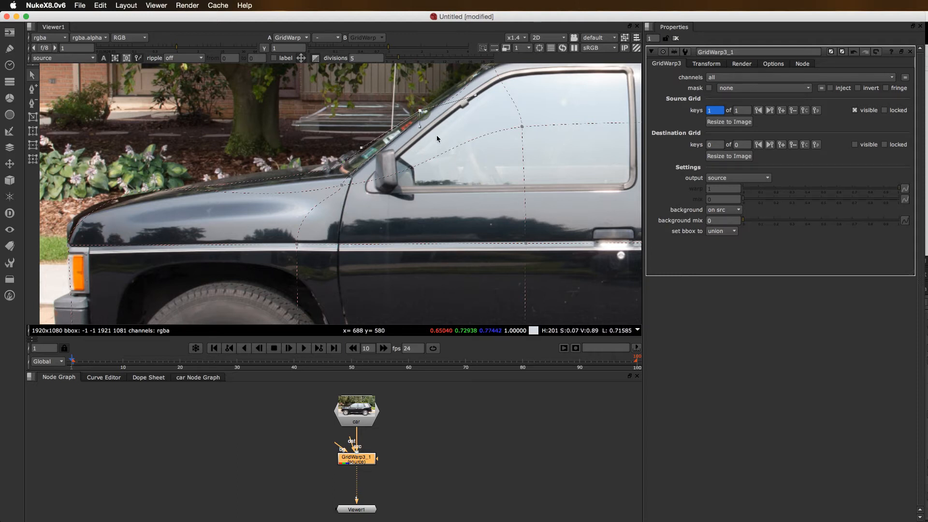
{"action": "scroll", "coordinate": [435, 137], "scroll_direction": "down", "scroll_amount": 2}
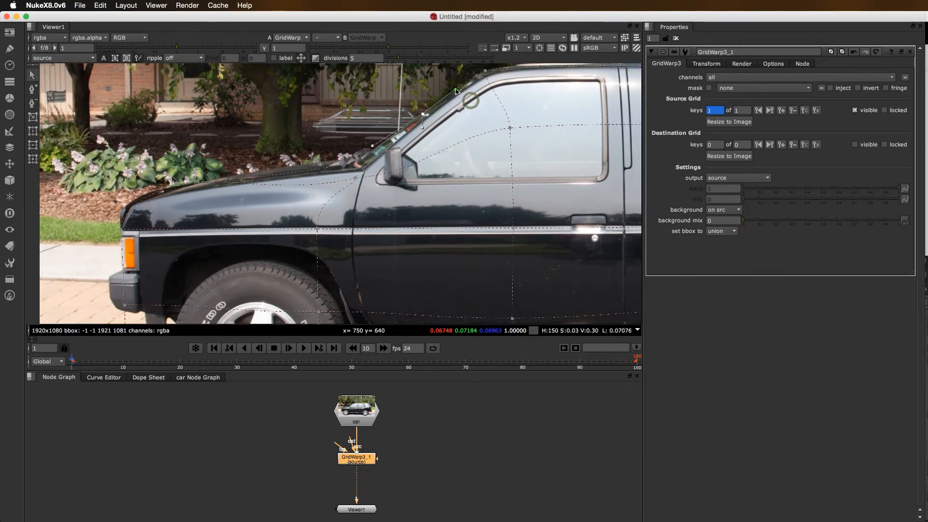
Step: Shift the interior column of grid points behind the front wheel onto the front door, directly below the side mirror
{"action": "left_click", "coordinate": [364, 183]}
{"action": "left_click_drag", "start_coordinate": [366, 183], "coordinate": [392, 188]}
{"action": "left_click_drag", "start_coordinate": [290, 220], "coordinate": [396, 315]}
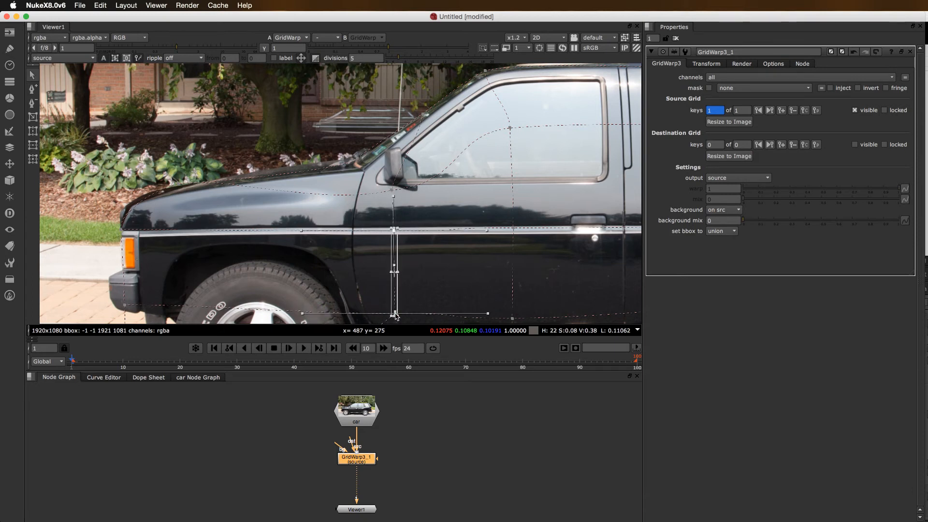
Step: Move the new hood grid point toward the front of the hood and redirect its inner handle down into the fender
{"action": "left_click", "coordinate": [177, 185]}
{"action": "left_click_drag", "start_coordinate": [176, 188], "coordinate": [158, 190]}
{"action": "left_click_drag", "start_coordinate": [216, 184], "coordinate": [182, 214]}
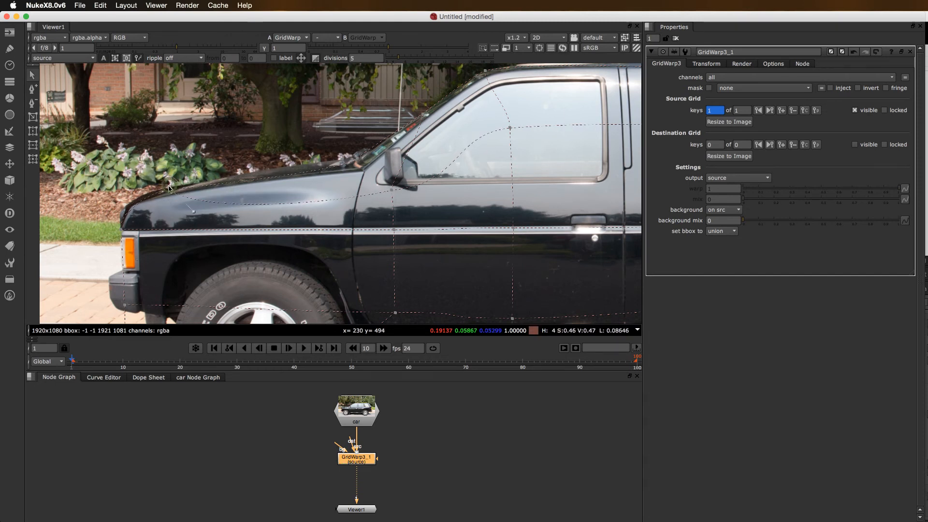
Step: Fine-tune the front hood point's position and handles along the hood's edge, and check the windshield-base point's alignment
{"action": "scroll", "coordinate": [171, 189], "scroll_direction": "up", "scroll_amount": 3}
{"action": "scroll", "coordinate": [173, 190], "scroll_direction": "up", "scroll_amount": 1}
{"action": "left_click_drag", "start_coordinate": [182, 197], "coordinate": [178, 188]}
{"action": "scroll", "coordinate": [184, 187], "scroll_direction": "up", "scroll_amount": 8}
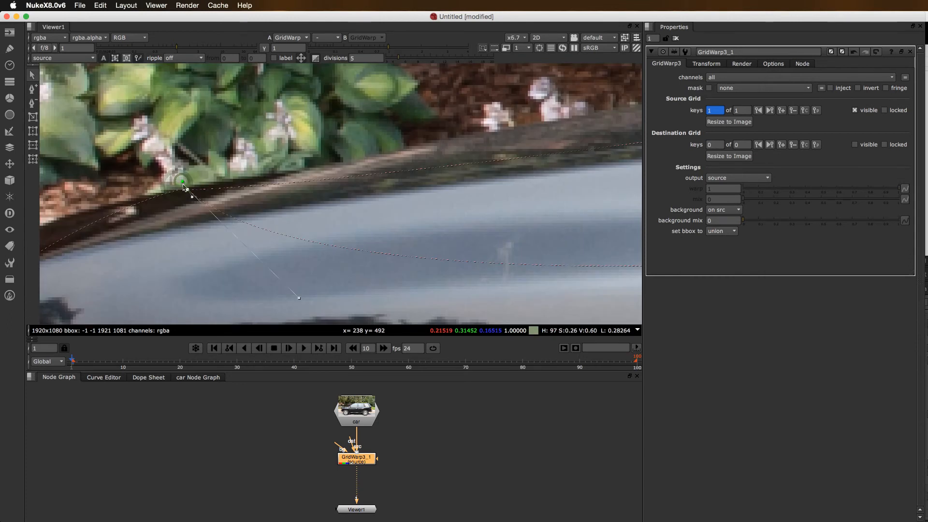
{"action": "left_click_drag", "start_coordinate": [192, 174], "coordinate": [146, 194]}
{"action": "left_click_drag", "start_coordinate": [206, 190], "coordinate": [419, 120]}
{"action": "scroll", "coordinate": [394, 173], "scroll_direction": "down", "scroll_amount": 6}
{"action": "scroll", "coordinate": [391, 180], "scroll_direction": "down", "scroll_amount": 6}
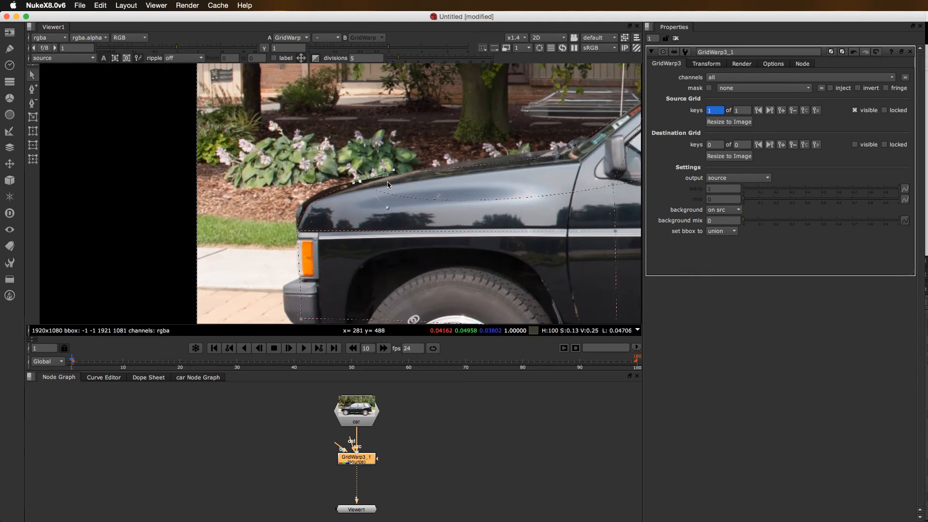
{"action": "middle_click_drag", "start_coordinate": [408, 187], "coordinate": [339, 201]}
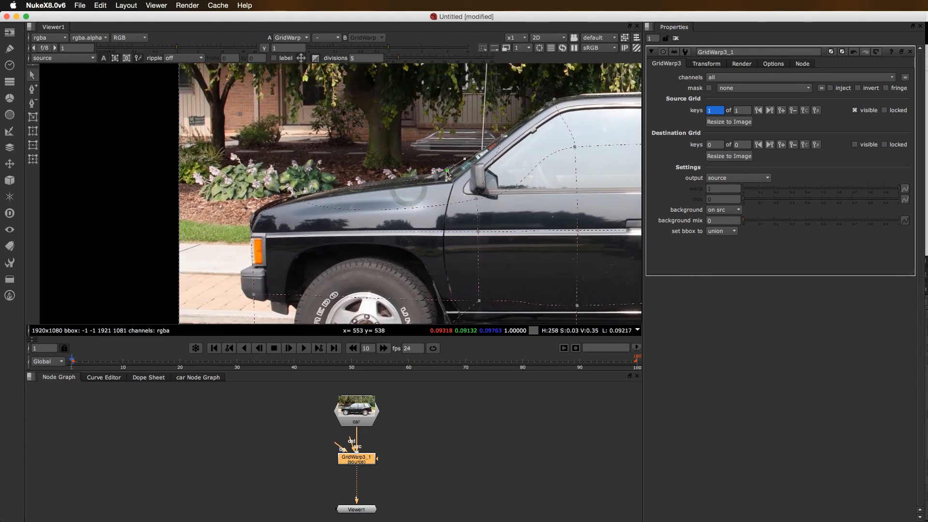
{"action": "left_click", "coordinate": [448, 179]}
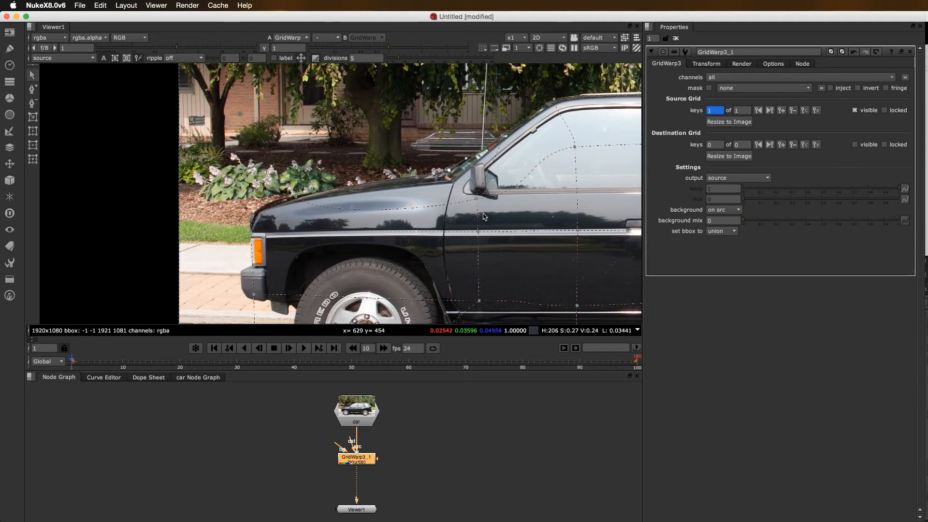
Step: Set the GridWarp output to source warped and bring the whole warped car image into view
{"action": "scroll", "coordinate": [485, 217], "scroll_direction": "down", "scroll_amount": 4}
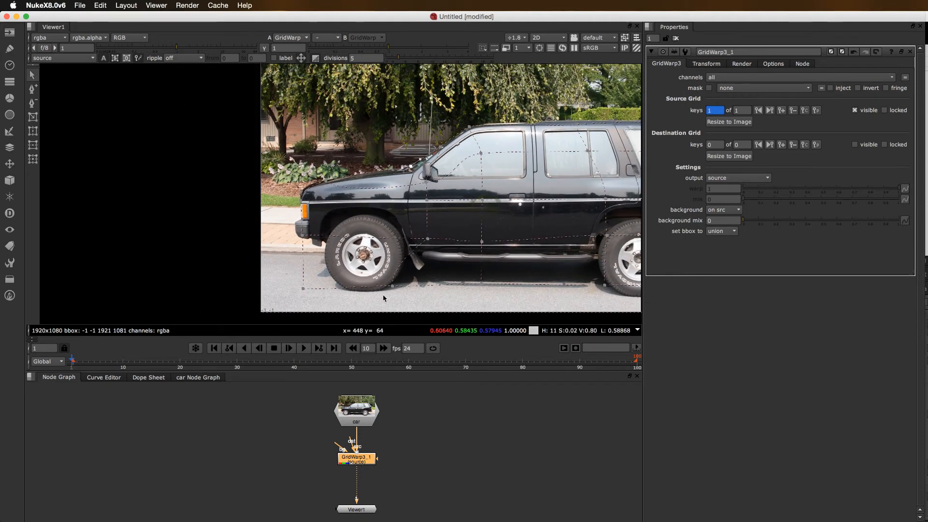
{"action": "middle_click_drag", "start_coordinate": [462, 247], "coordinate": [327, 251]}
{"action": "left_click", "coordinate": [738, 178]}
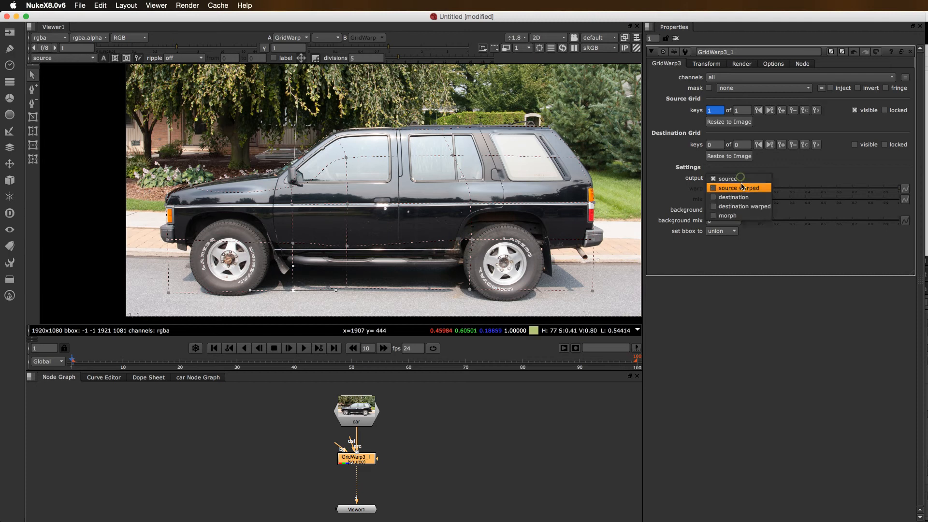
{"action": "left_click", "coordinate": [730, 187]}
{"action": "scroll", "coordinate": [553, 196], "scroll_direction": "down", "scroll_amount": 3}
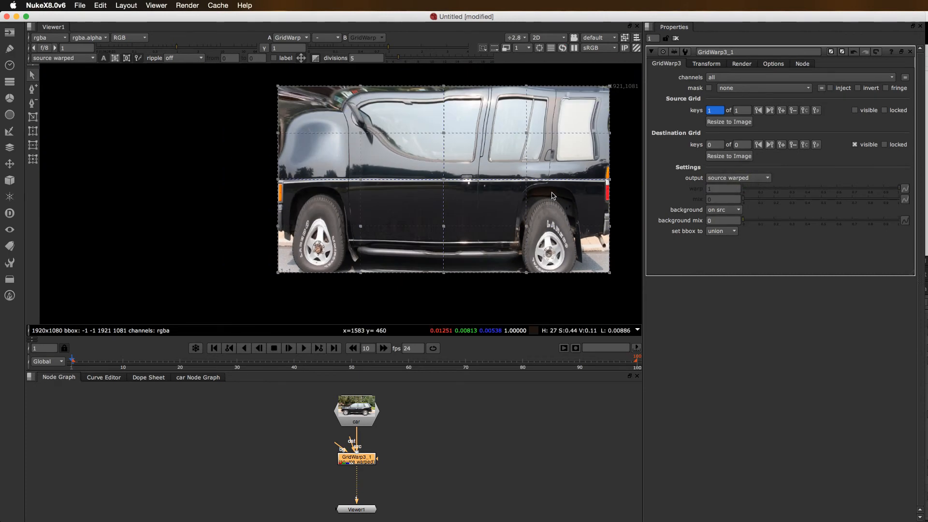
{"action": "middle_click_drag", "start_coordinate": [553, 196], "coordinate": [514, 212]}
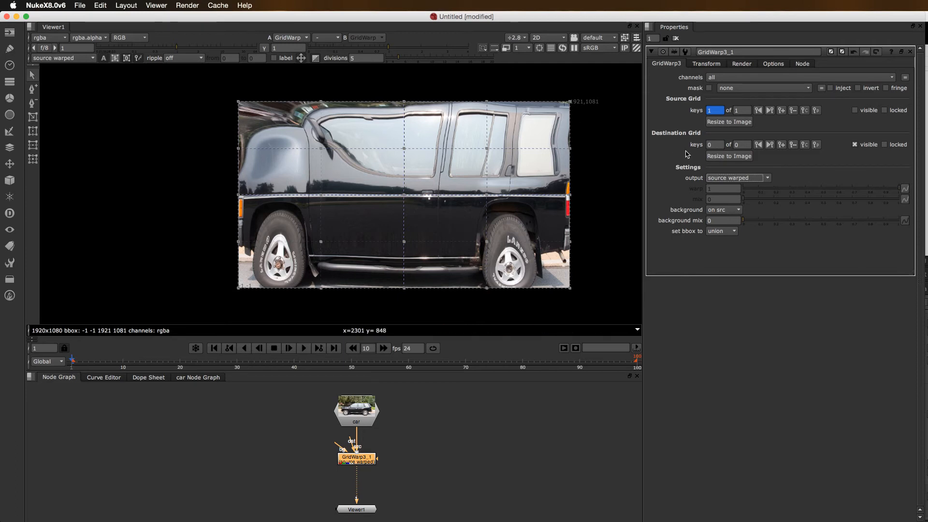
Step: Compare the source output with the source warped output, leaving the output on source warped
{"action": "left_click", "coordinate": [741, 179]}
{"action": "left_click", "coordinate": [730, 170]}
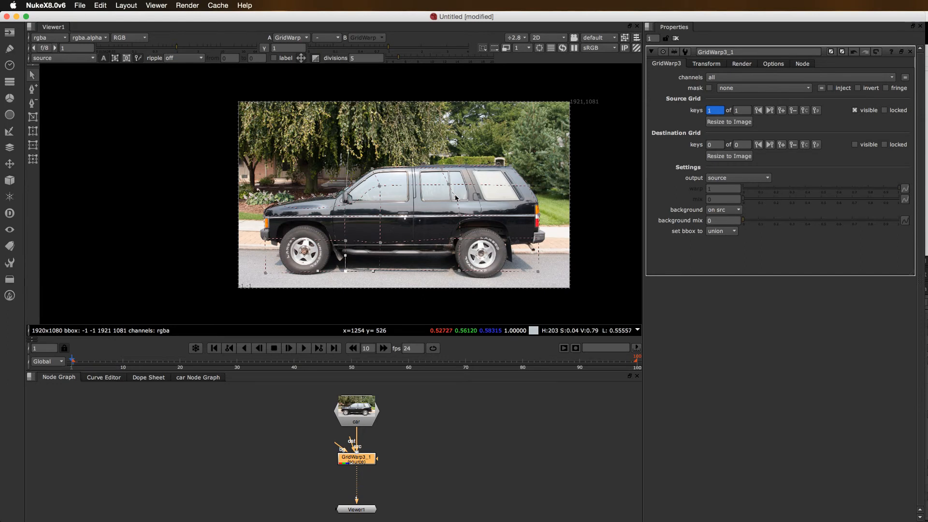
{"action": "left_click", "coordinate": [738, 178]}
{"action": "left_click", "coordinate": [725, 188]}
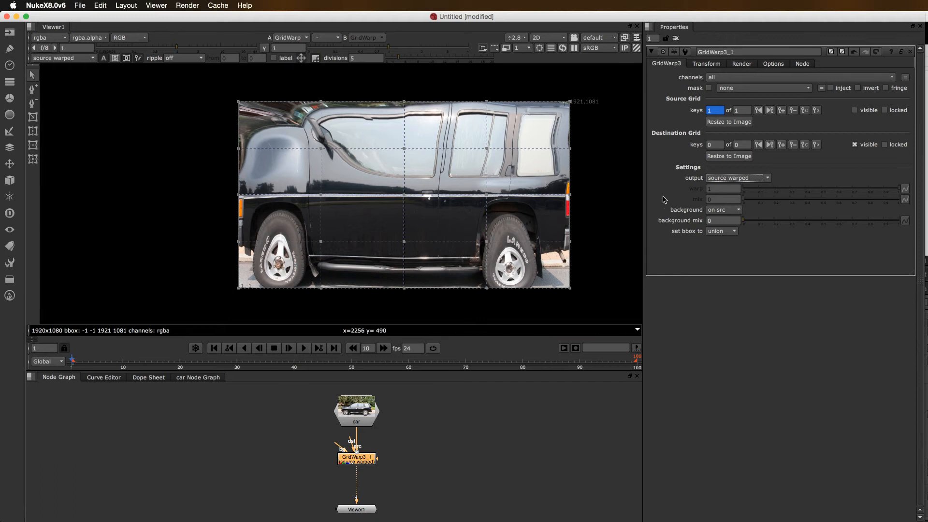
{"action": "left_click", "coordinate": [733, 178]}
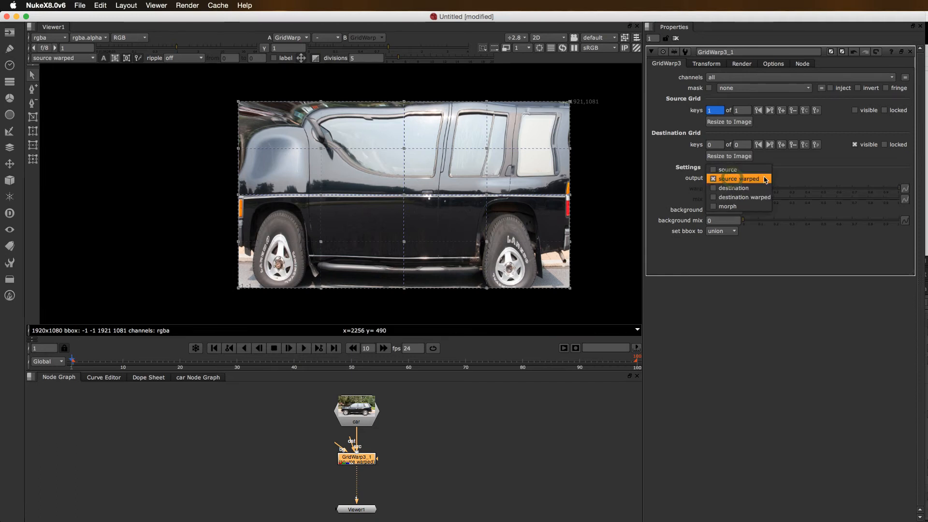
{"action": "left_click", "coordinate": [829, 147]}
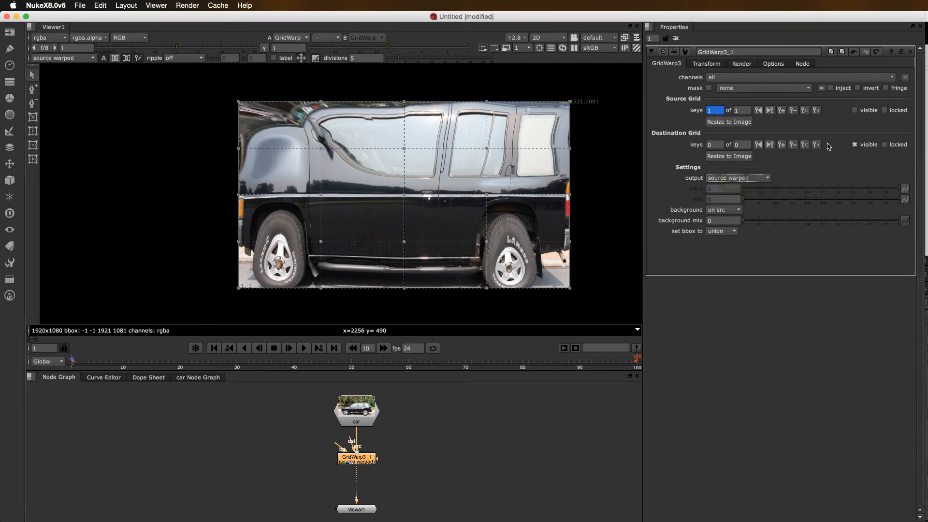
Step: Copy the source grid and paste it into the destination grid
{"action": "left_click", "coordinate": [804, 111]}
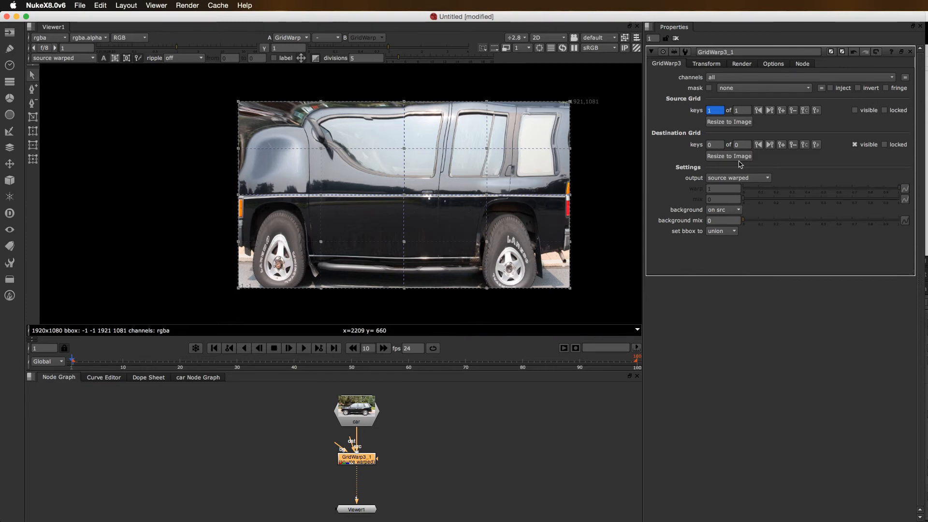
{"action": "left_click", "coordinate": [816, 145]}
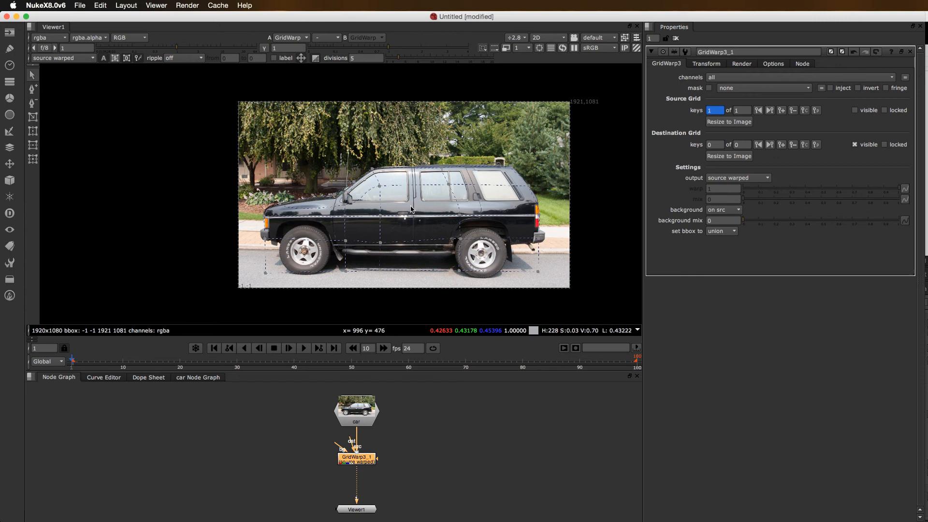
Step: Raise the destination grid's roofline points and the row of points through the windows to make the cabin taller
{"action": "scroll", "coordinate": [426, 204], "scroll_direction": "up", "scroll_amount": 3}
{"action": "middle_click_drag", "start_coordinate": [432, 200], "coordinate": [442, 203]}
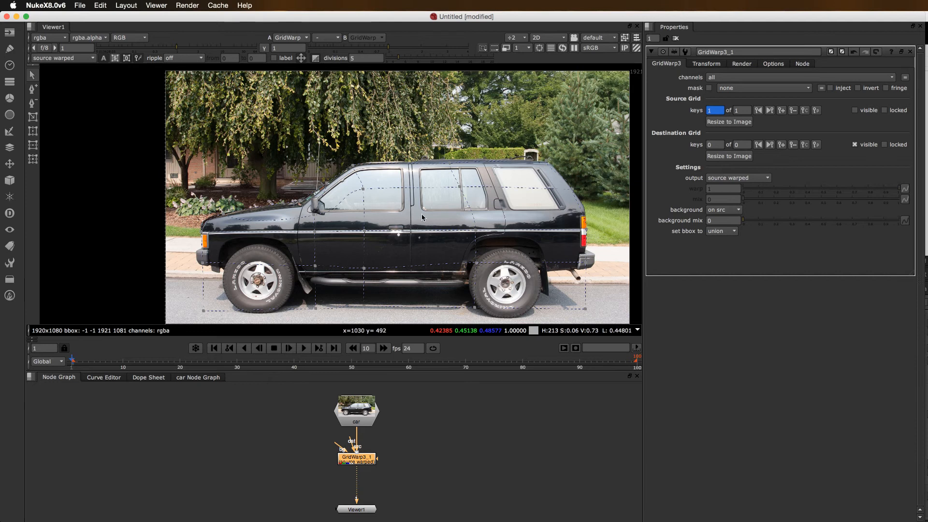
{"action": "left_click_drag", "start_coordinate": [330, 150], "coordinate": [580, 176]}
{"action": "left_click_drag", "start_coordinate": [449, 166], "coordinate": [455, 129]}
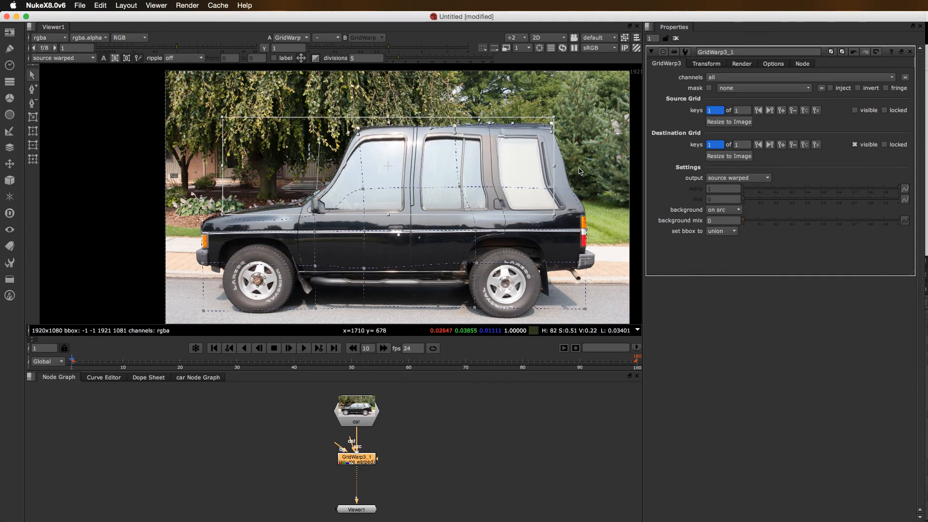
{"action": "left_click_drag", "start_coordinate": [591, 166], "coordinate": [348, 200]}
{"action": "left_click_drag", "start_coordinate": [460, 189], "coordinate": [461, 164]}
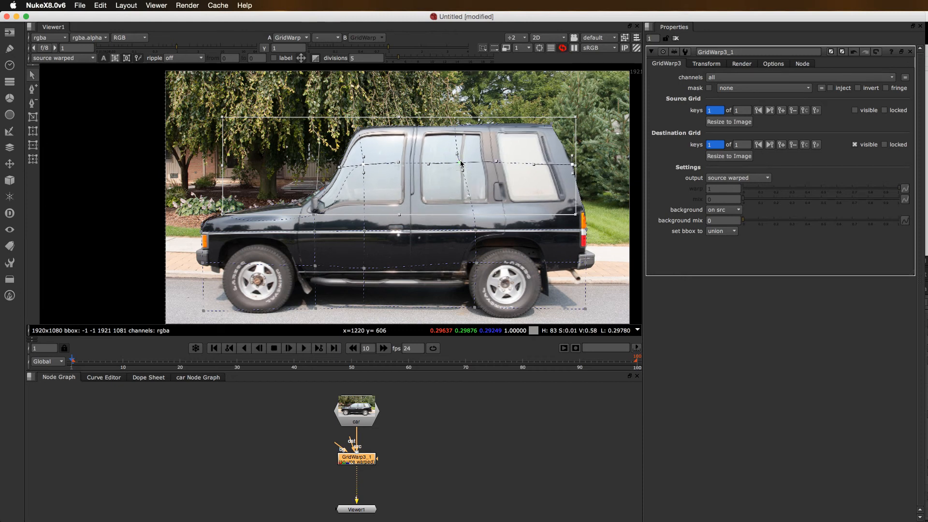
Step: Adjust the upper handle of the destination grid's rear-edge point beside the rear window to smooth the back of the cabin
{"action": "left_click", "coordinate": [573, 164]}
{"action": "left_click_drag", "start_coordinate": [572, 156], "coordinate": [568, 151]}
{"action": "left_click", "coordinate": [605, 193]}
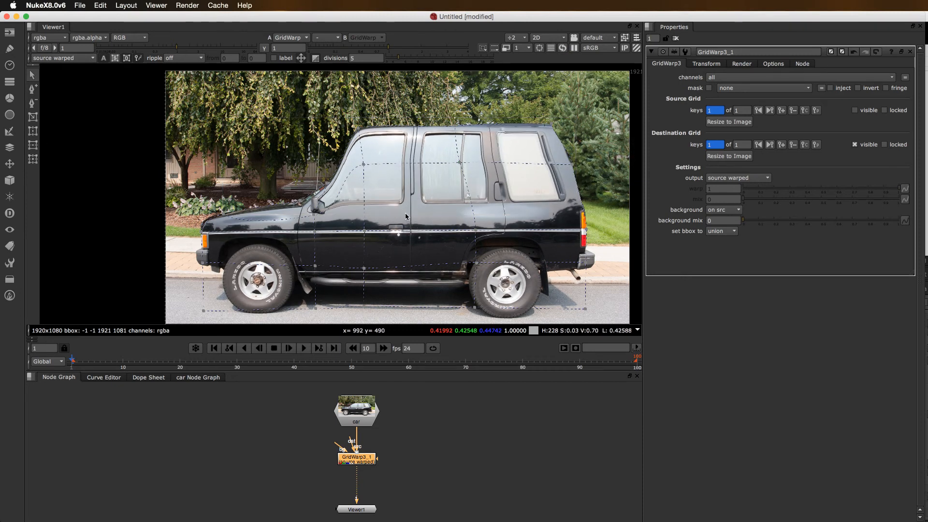
Step: Shift the destination grid's front-window point down and rearward and the front roof point rearward to slope the windshield
{"action": "left_click_drag", "start_coordinate": [363, 165], "coordinate": [367, 166]}
{"action": "left_click", "coordinate": [313, 215]}
{"action": "mouse_move", "coordinate": [367, 166]}
{"action": "left_mouse_down"}
{"action": "mouse_move", "coordinate": [375, 178]}
{"action": "mouse_move", "coordinate": [401, 169]}
{"action": "mouse_move", "coordinate": [375, 181]}
{"action": "left_mouse_up"}
{"action": "left_click_drag", "start_coordinate": [366, 134], "coordinate": [380, 133]}
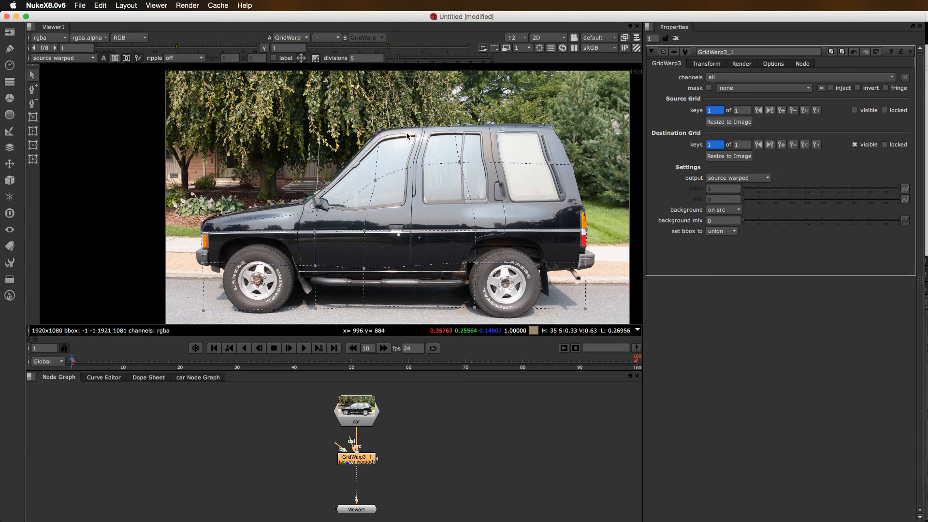
{"action": "mouse_move", "coordinate": [354, 227]}
{"action": "middle_mouse_down"}
{"action": "mouse_move", "coordinate": [384, 210]}
{"action": "mouse_move", "coordinate": [358, 216]}
{"action": "middle_mouse_up"}
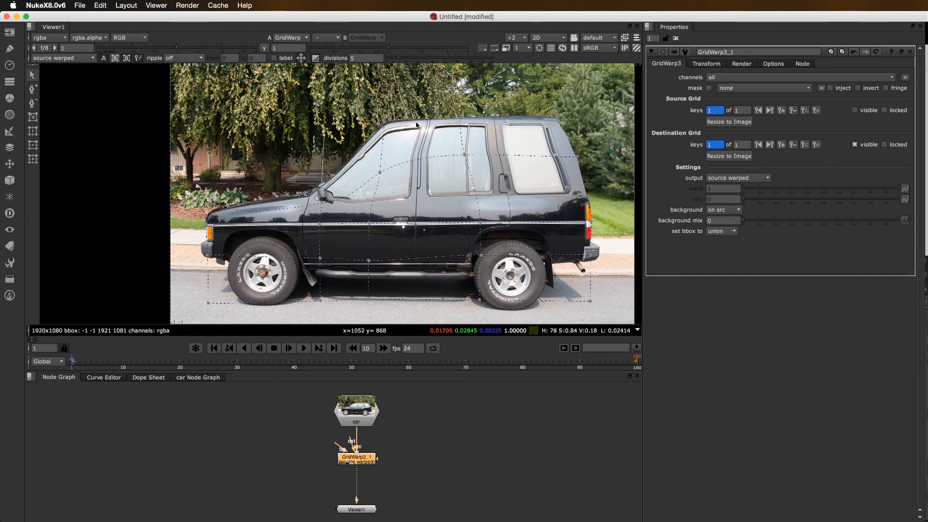
{"action": "mouse_move", "coordinate": [475, 183]}
{"action": "middle_mouse_down"}
{"action": "mouse_move", "coordinate": [517, 175]}
{"action": "mouse_move", "coordinate": [465, 187]}
{"action": "middle_mouse_up"}
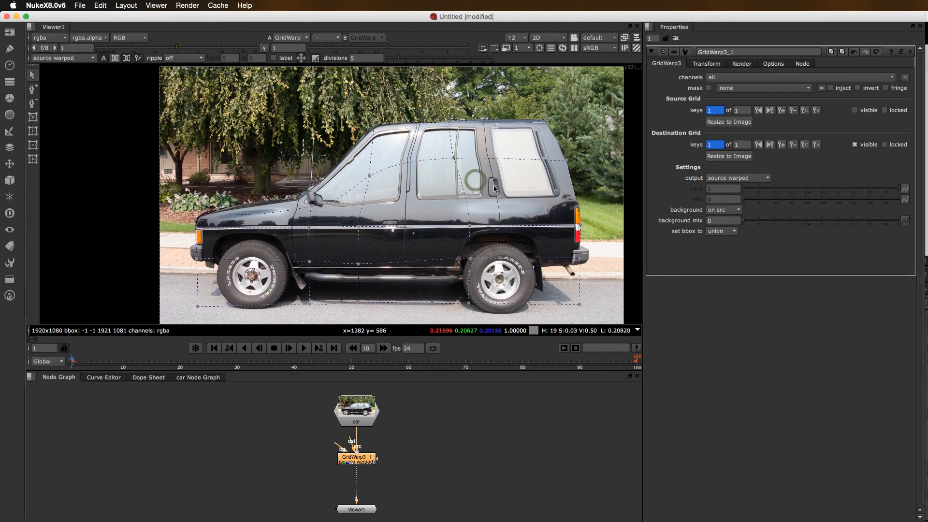
Step: Add a destination grid key at frame 10 holding the warped cabin shape
{"action": "left_click_drag", "start_coordinate": [110, 366], "coordinate": [92, 364]}
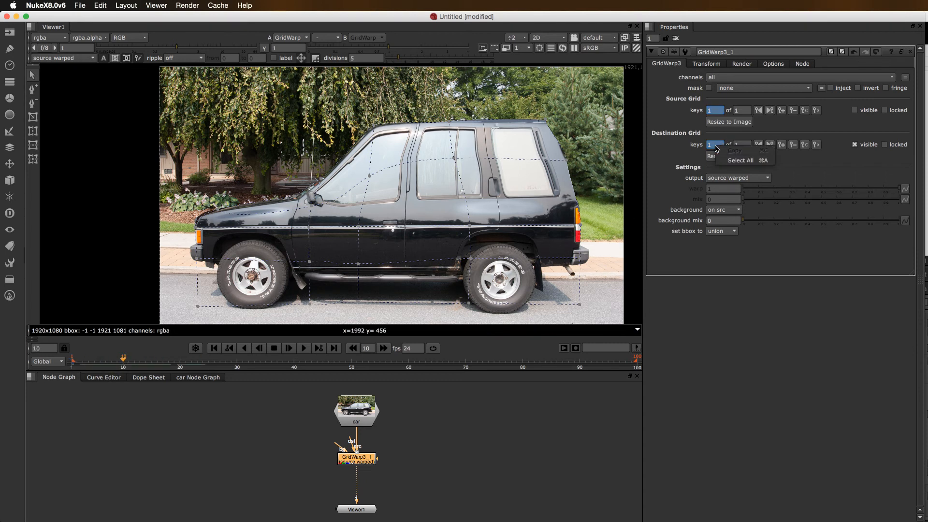
{"action": "left_click", "coordinate": [782, 145]}
Step: Paste a copy of the source grid into the destination grid at frame 1 and scrub the animated warp to frame 20
{"action": "left_click_drag", "start_coordinate": [83, 363], "coordinate": [72, 363]}
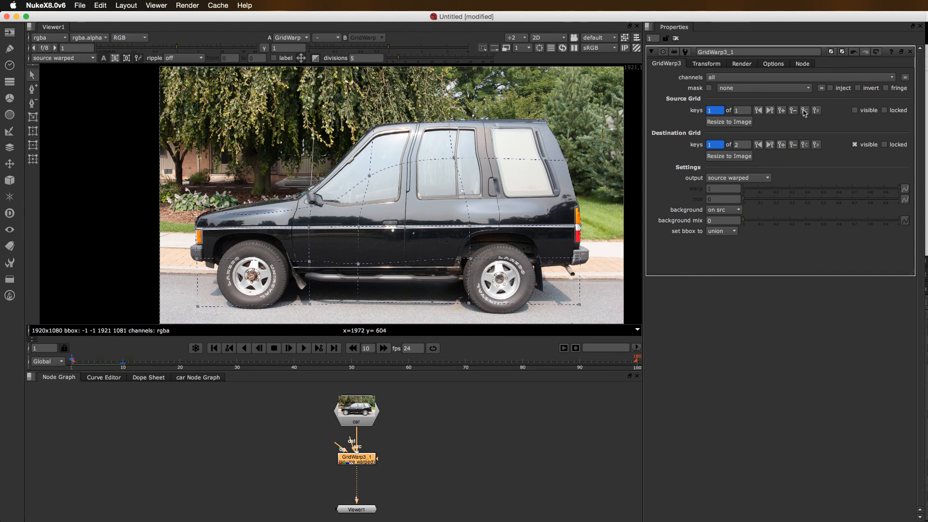
{"action": "left_click", "coordinate": [816, 145]}
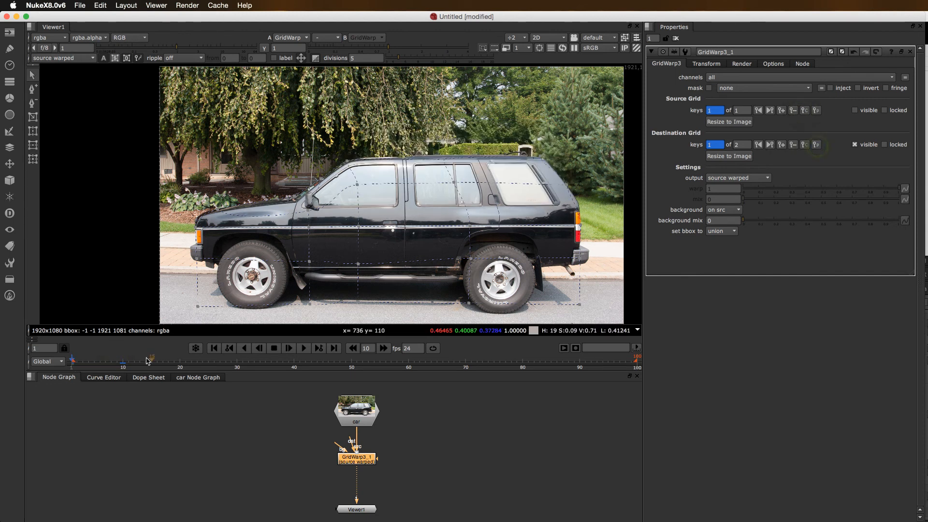
{"action": "left_click_drag", "start_coordinate": [81, 362], "coordinate": [168, 361]}
{"action": "left_click", "coordinate": [220, 420]}
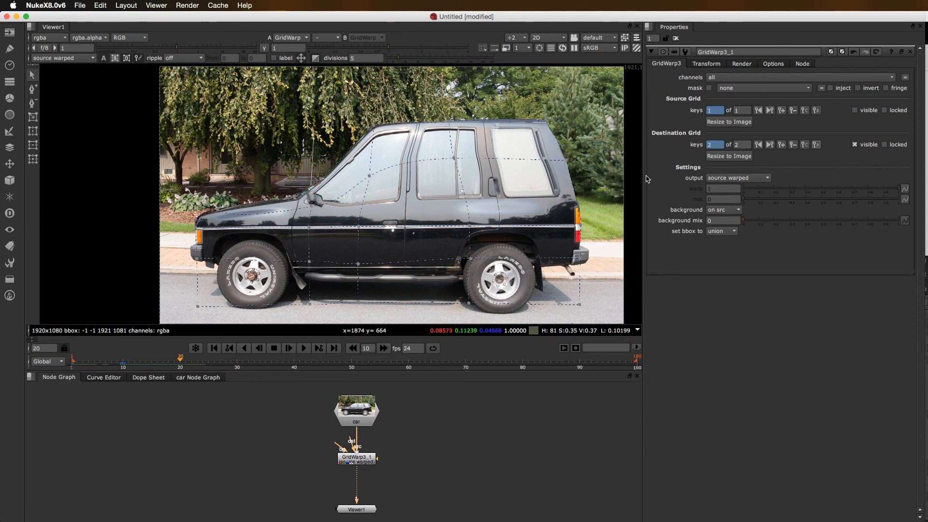
Step: Try the on black background for the warped output and restore it to on src
{"action": "left_click", "coordinate": [730, 179]}
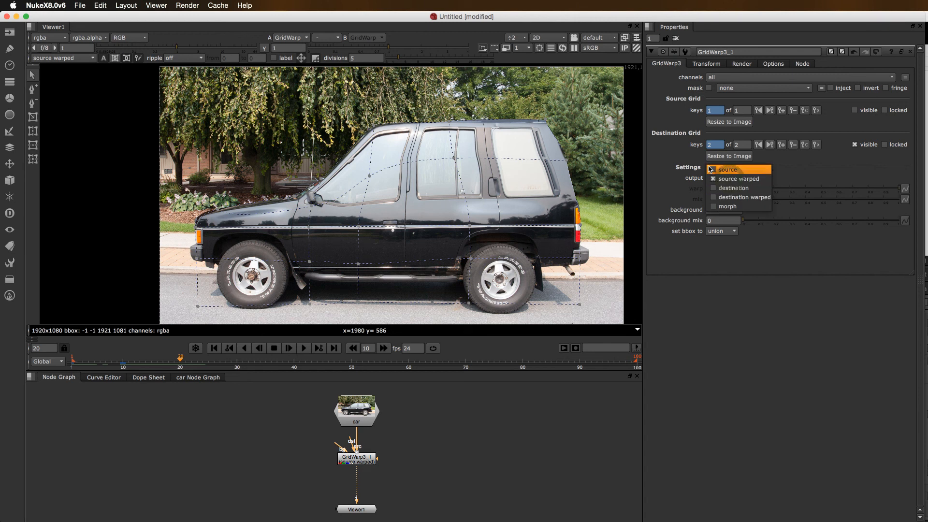
{"action": "left_click", "coordinate": [729, 221]}
{"action": "left_click", "coordinate": [732, 212]}
{"action": "left_click", "coordinate": [724, 202]}
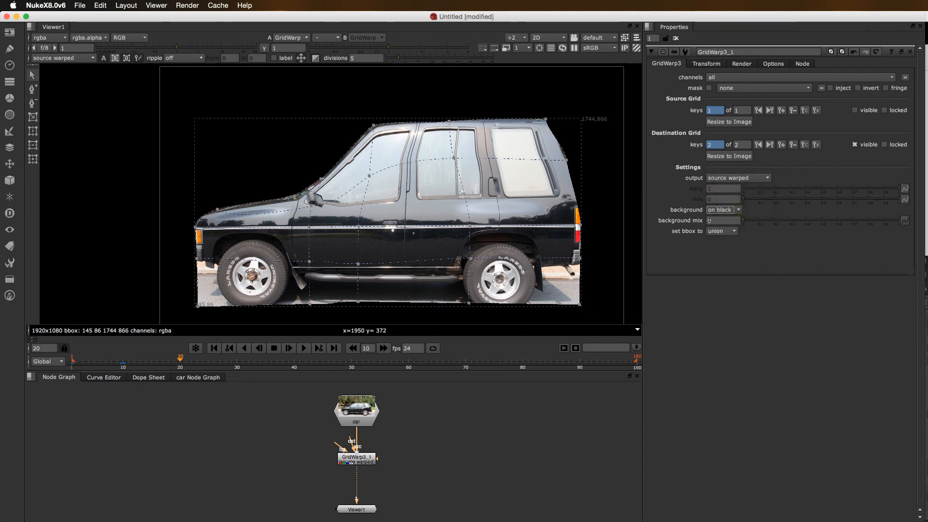
{"action": "left_click", "coordinate": [738, 212]}
{"action": "left_click", "coordinate": [723, 221]}
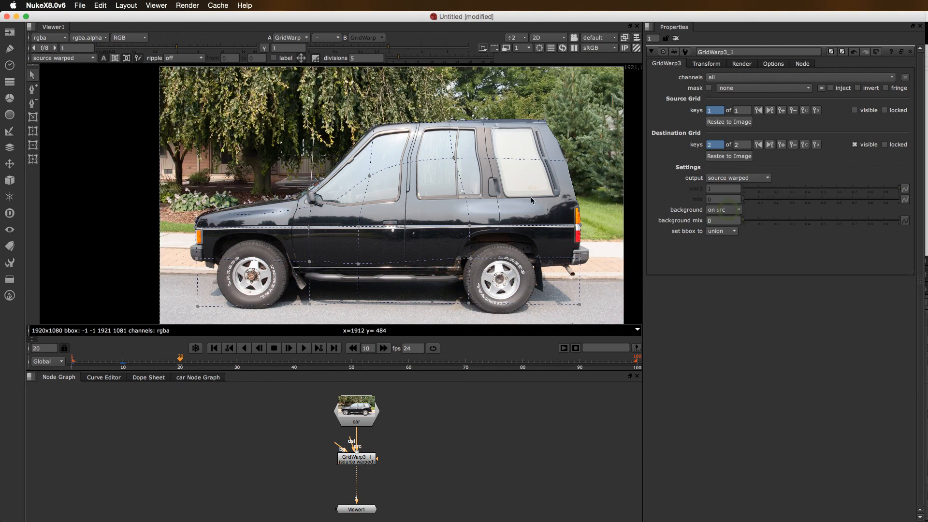
Step: Try moving the grid with the source transform handle at the car's center
{"action": "left_click", "coordinate": [706, 65]}
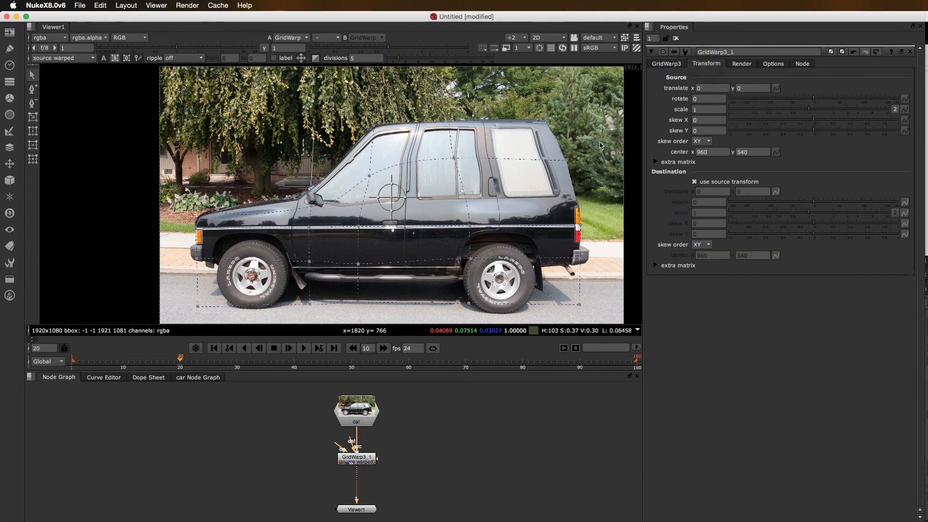
{"action": "mouse_move", "coordinate": [392, 198]}
{"action": "left_mouse_down"}
{"action": "mouse_move", "coordinate": [433, 199]}
{"action": "mouse_move", "coordinate": [384, 193]}
{"action": "mouse_move", "coordinate": [437, 191]}
{"action": "mouse_move", "coordinate": [383, 155]}
{"action": "mouse_move", "coordinate": [391, 200]}
{"action": "left_mouse_up"}
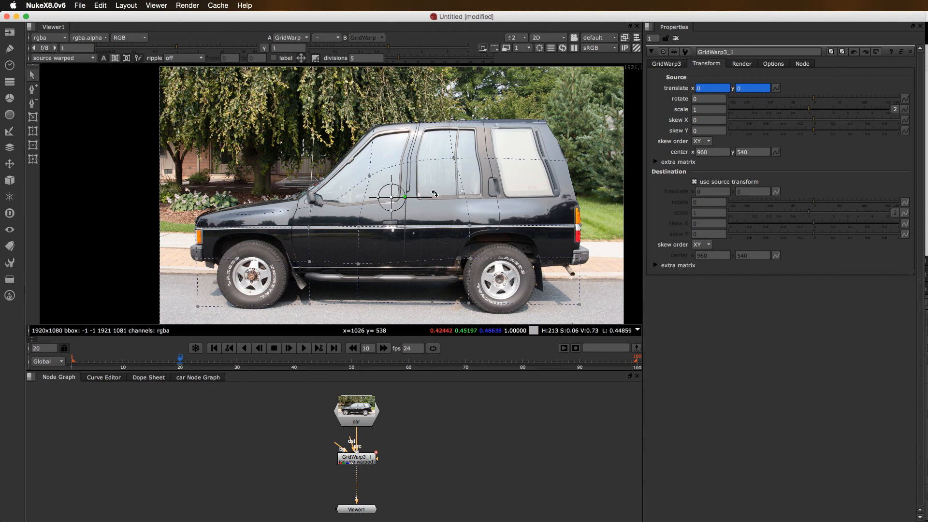
Step: Examine the GridWarp node's render and general options, trying another filter and restoring Cubic
{"action": "left_click", "coordinate": [744, 65]}
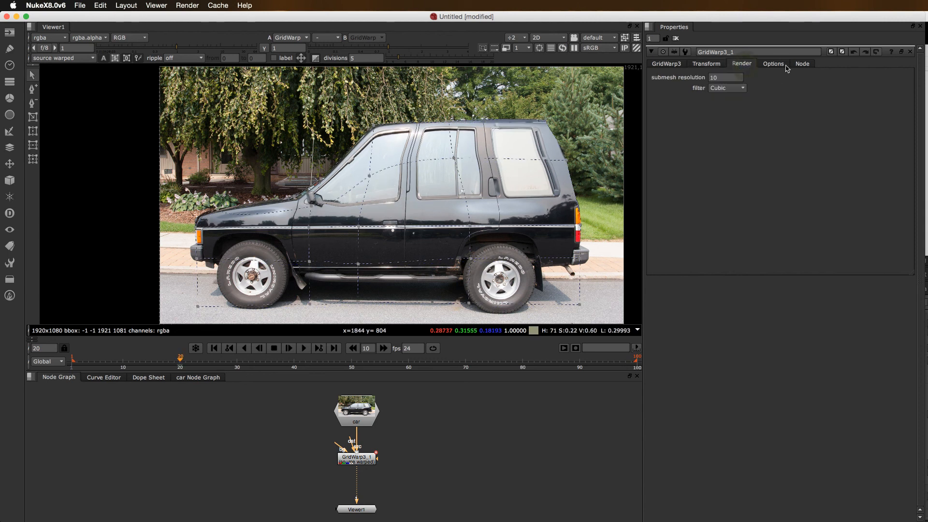
{"action": "left_click", "coordinate": [731, 90]}
{"action": "left_click", "coordinate": [728, 98]}
{"action": "left_click", "coordinate": [727, 88]}
{"action": "left_click", "coordinate": [729, 79]}
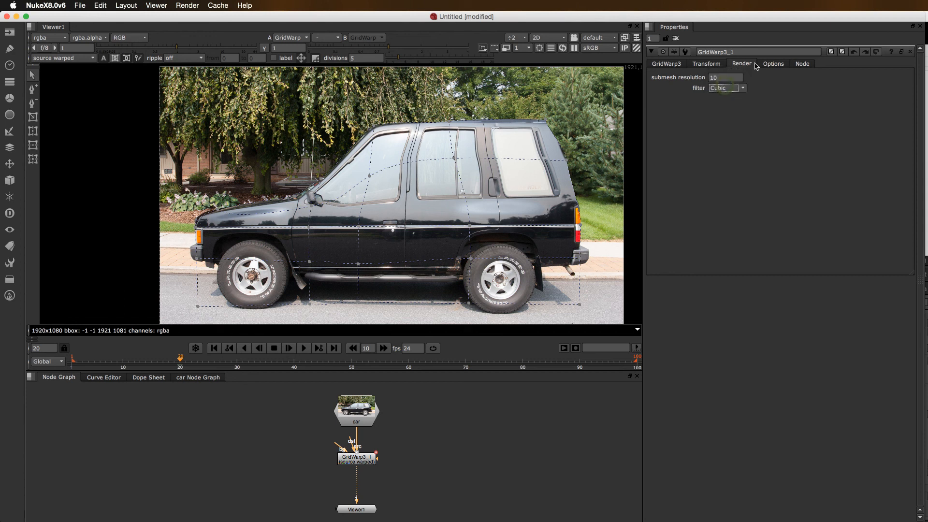
{"action": "left_click", "coordinate": [775, 63]}
{"action": "left_click", "coordinate": [670, 64]}
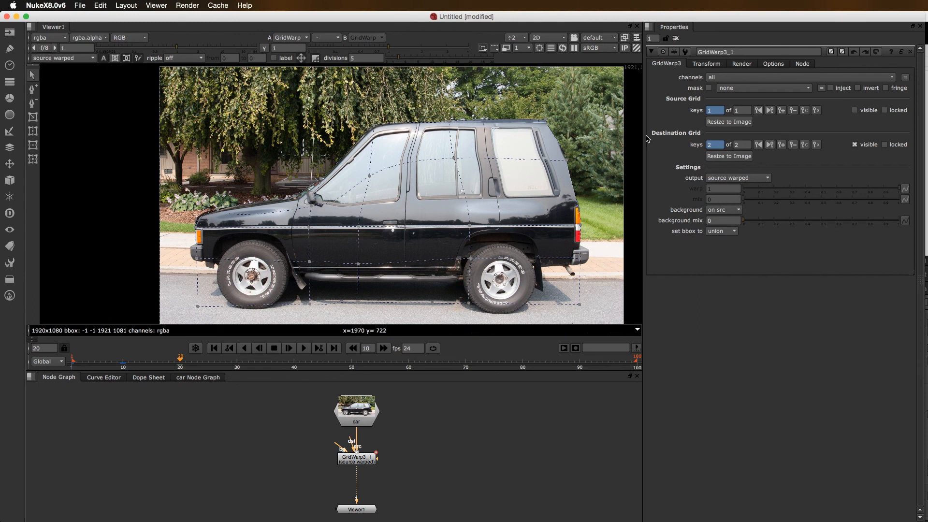
Step: Check the original car against the warped result at frame 20 by switching the output to source and back to source warped
{"action": "left_click", "coordinate": [756, 179]}
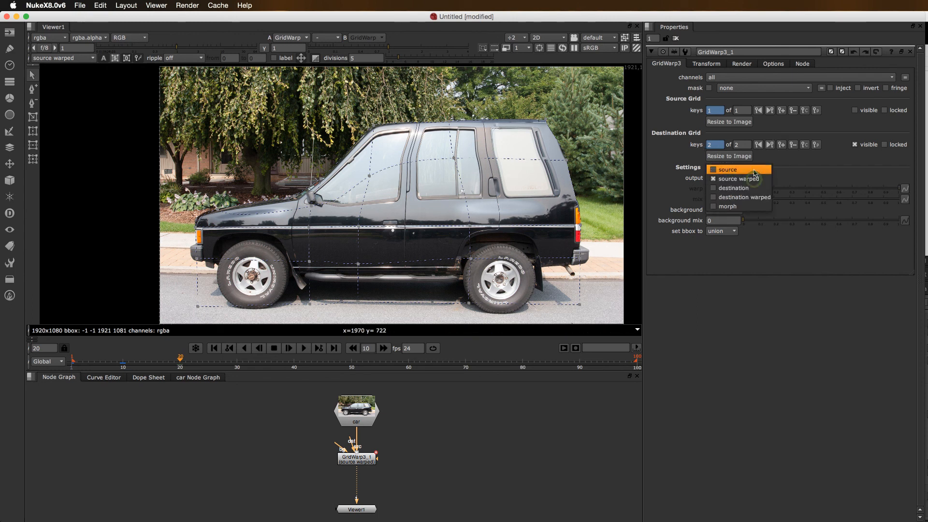
{"action": "left_click", "coordinate": [731, 171]}
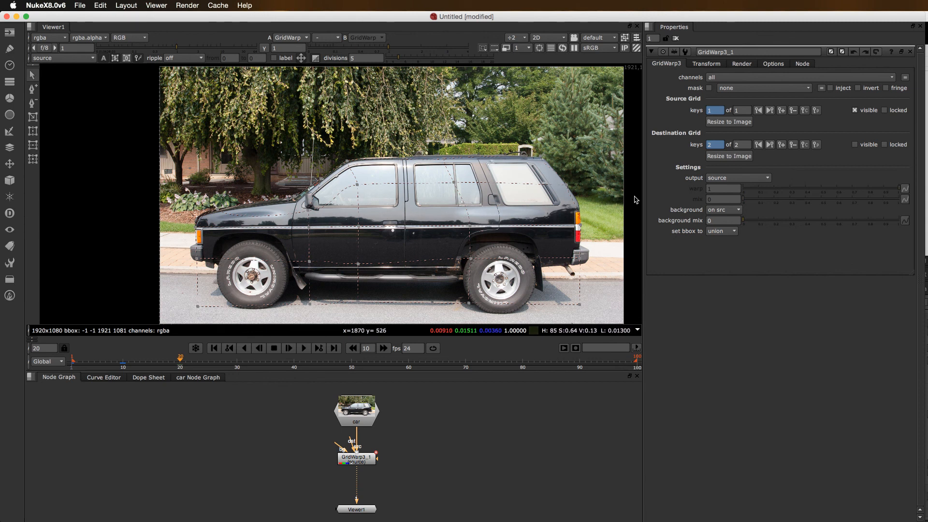
{"action": "left_click", "coordinate": [708, 179]}
{"action": "left_click", "coordinate": [718, 188]}
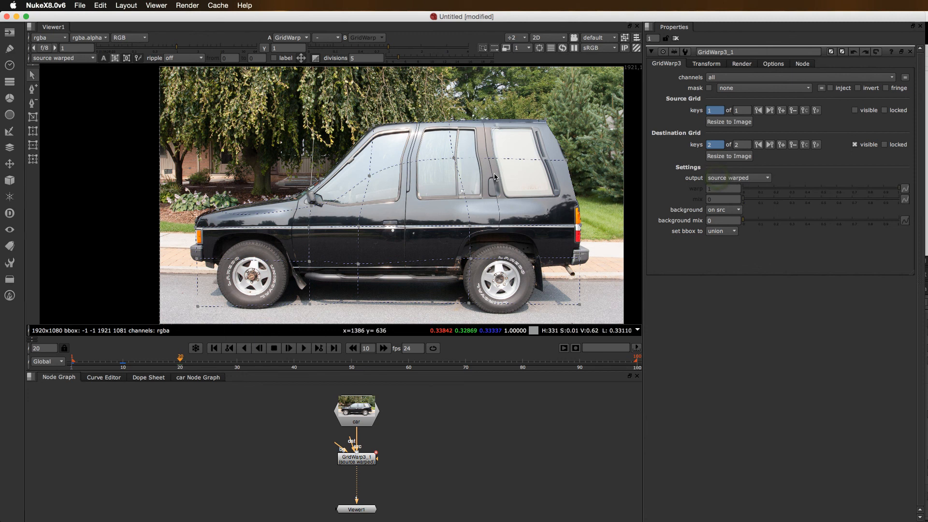